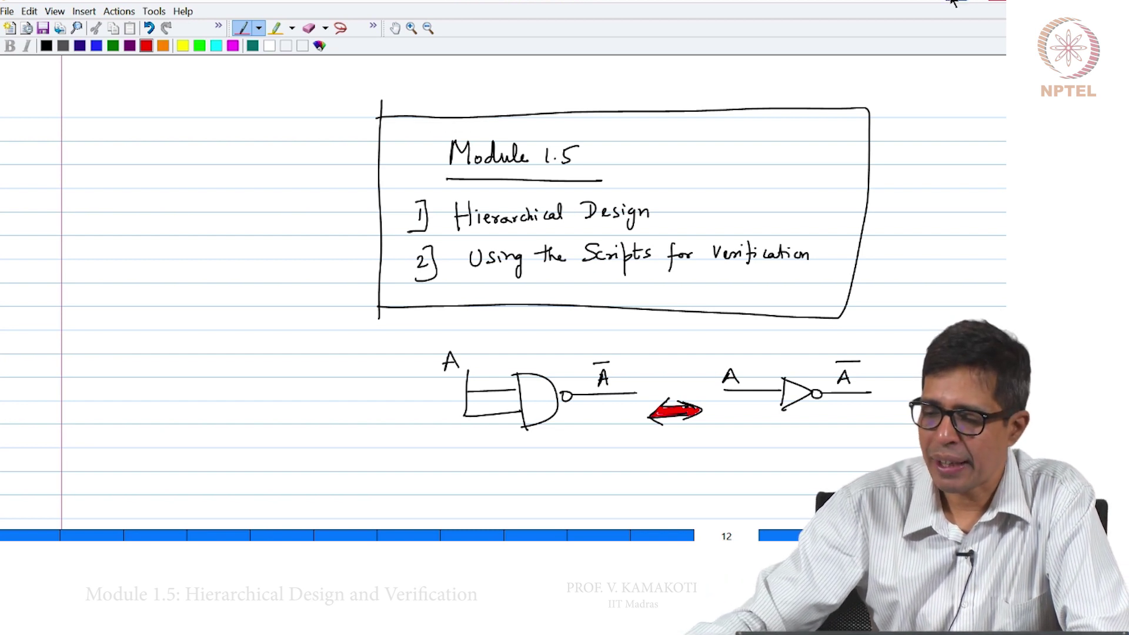
- Browse File Explorer into Prof.Kamakoti\nand2tetris\nand2tetris\projects\01
key(alt+Tab)
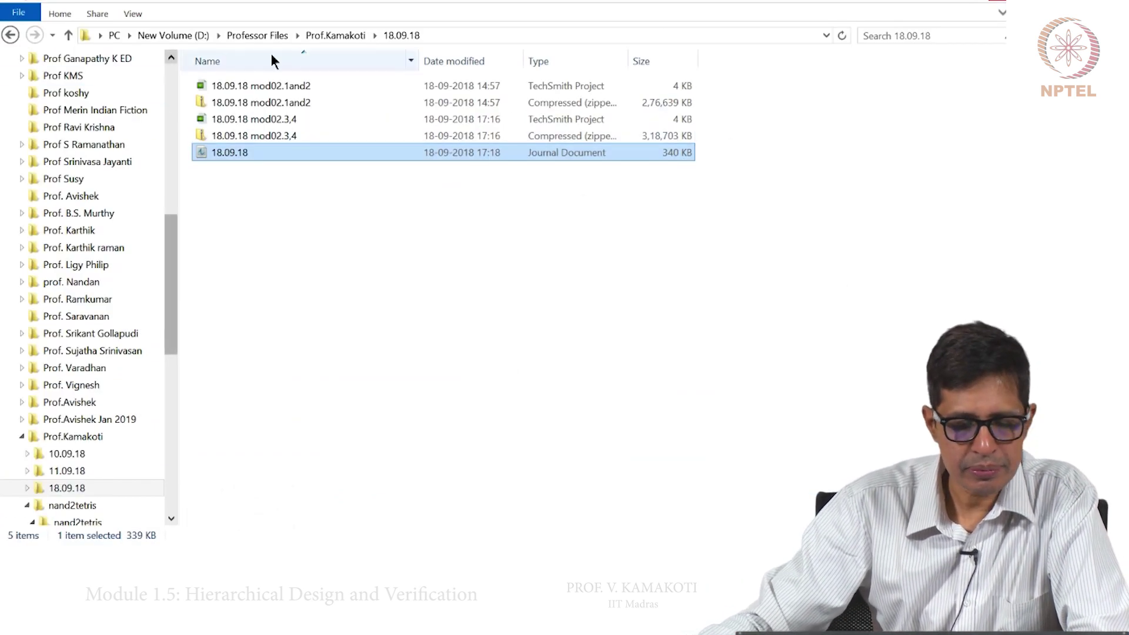
click(321, 34)
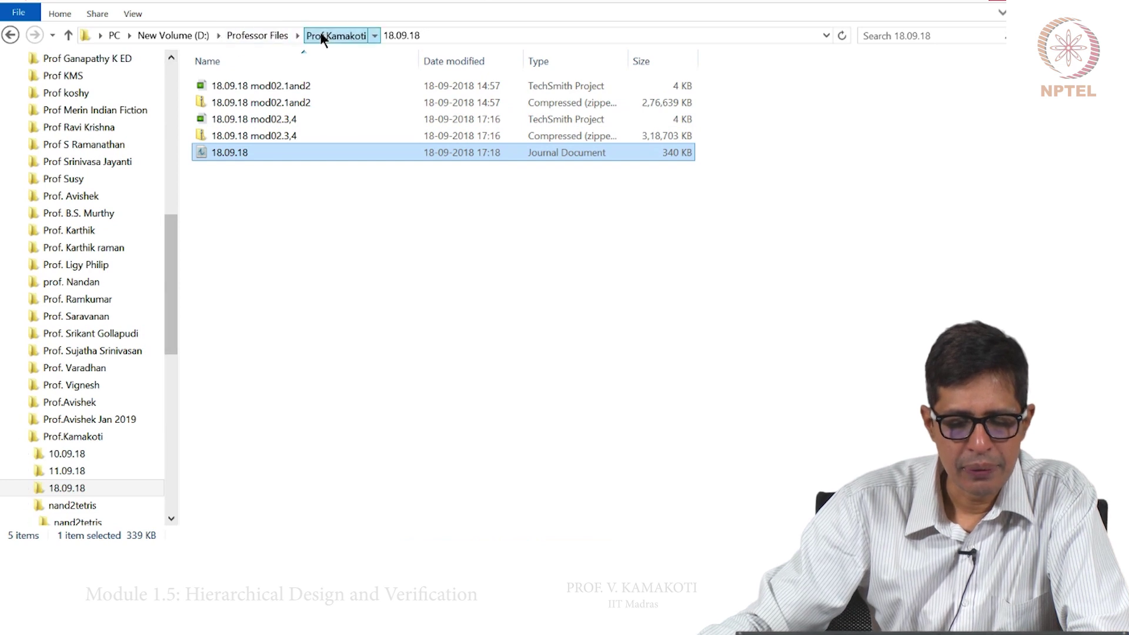
double_click(260, 135)
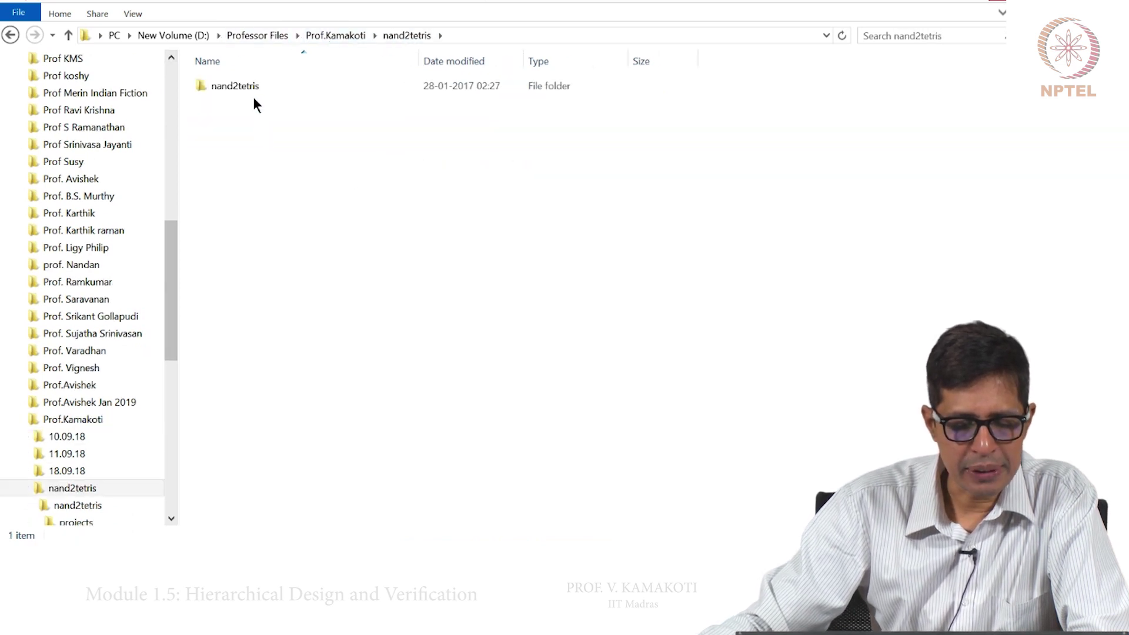
double_click(249, 86)
click(248, 86)
double_click(249, 86)
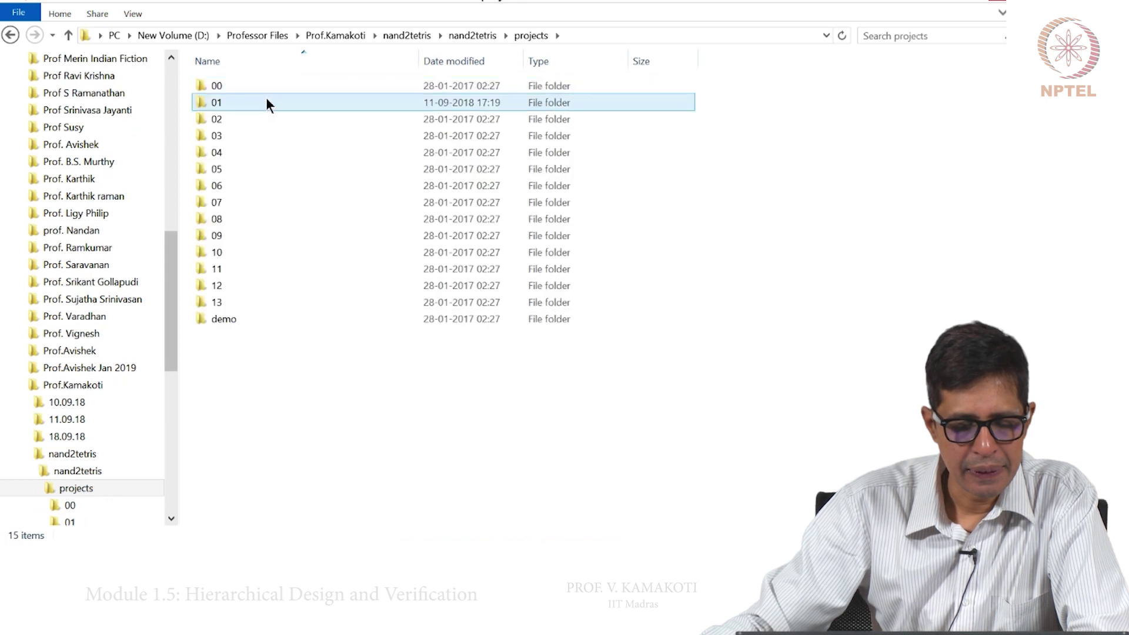
double_click(242, 100)
- Glance at the Not test and compare files, then open Not.hdl in Notepad
click(240, 418)
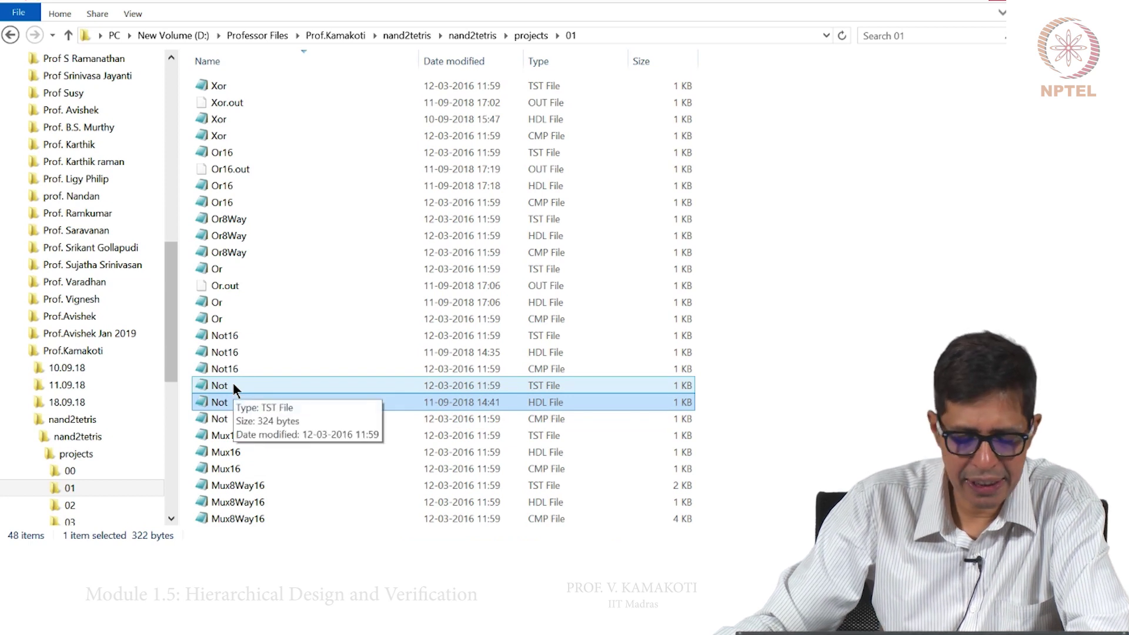
click(533, 385)
click(532, 416)
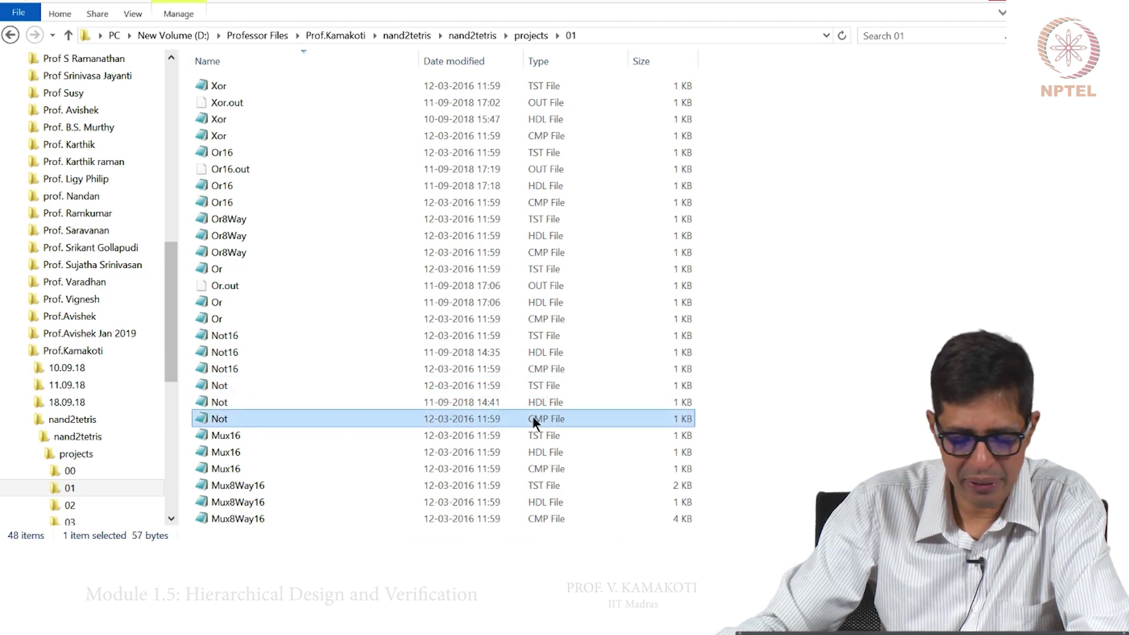
click(245, 404)
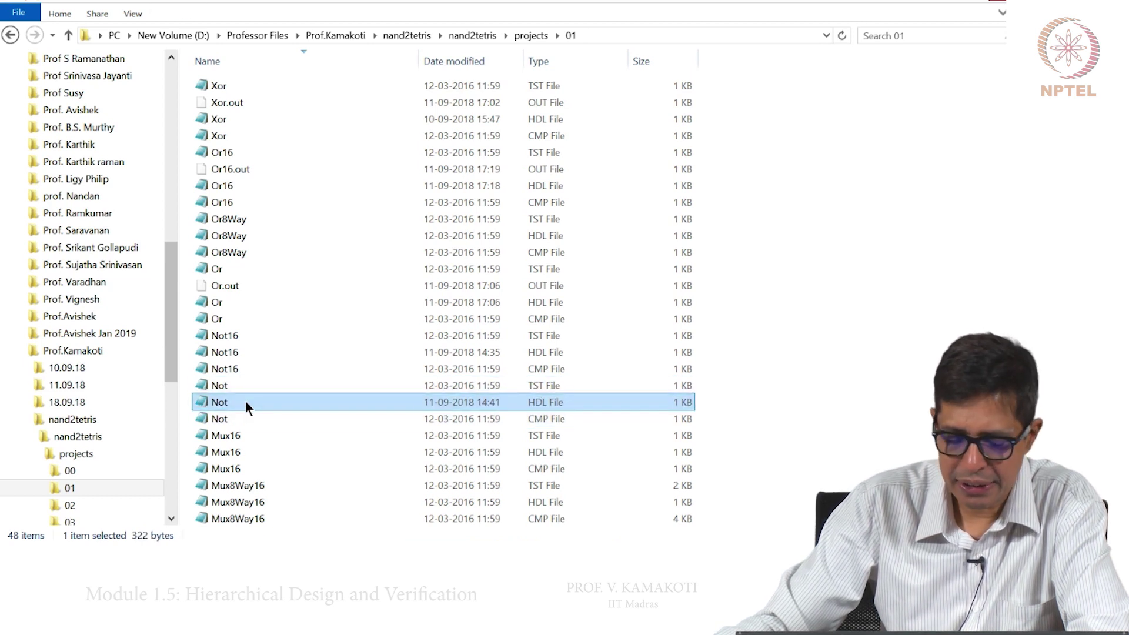
double_click(245, 402)
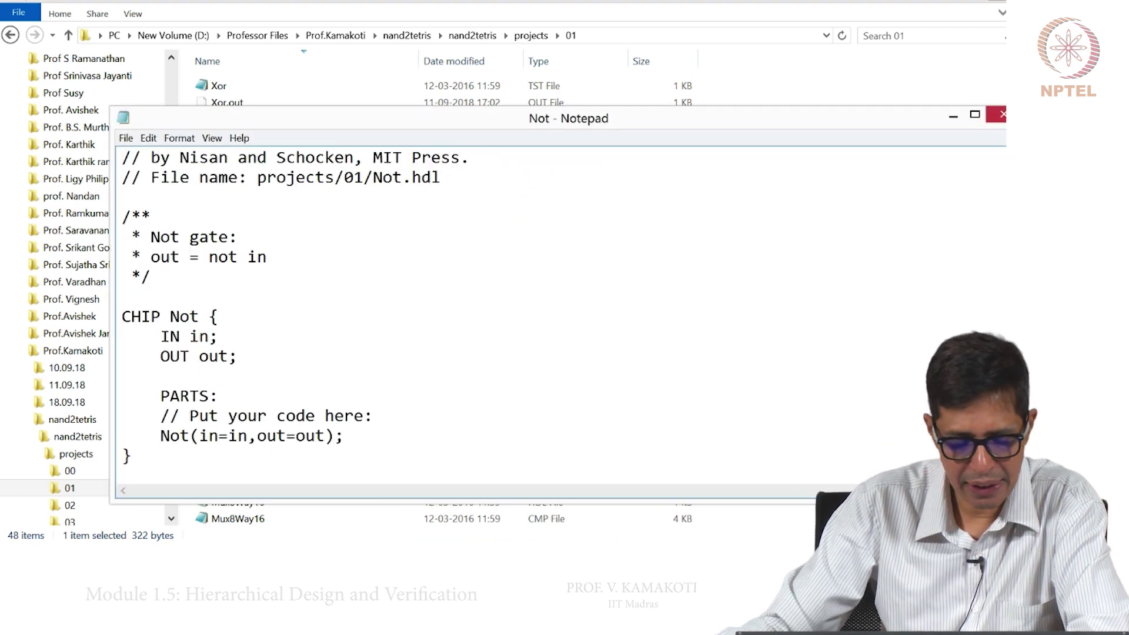
- Delete the Not(in=in,out=out); line from Not.hdl's PARTS and close Notepad
drag(160, 435, 349, 440)
key(Delete)
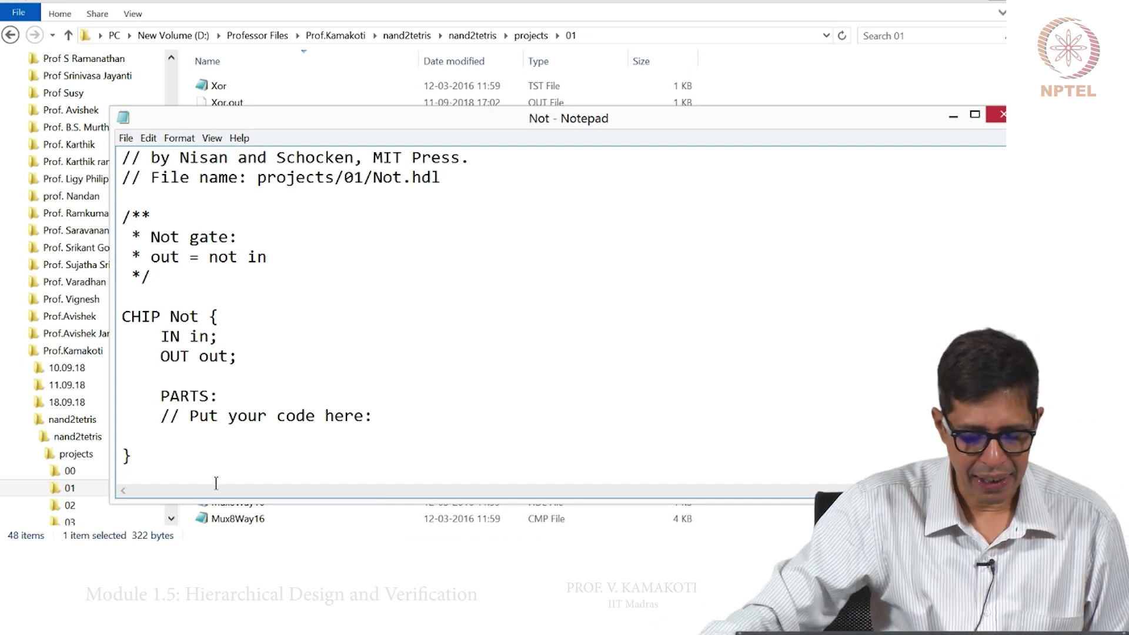
key(alt+F4)
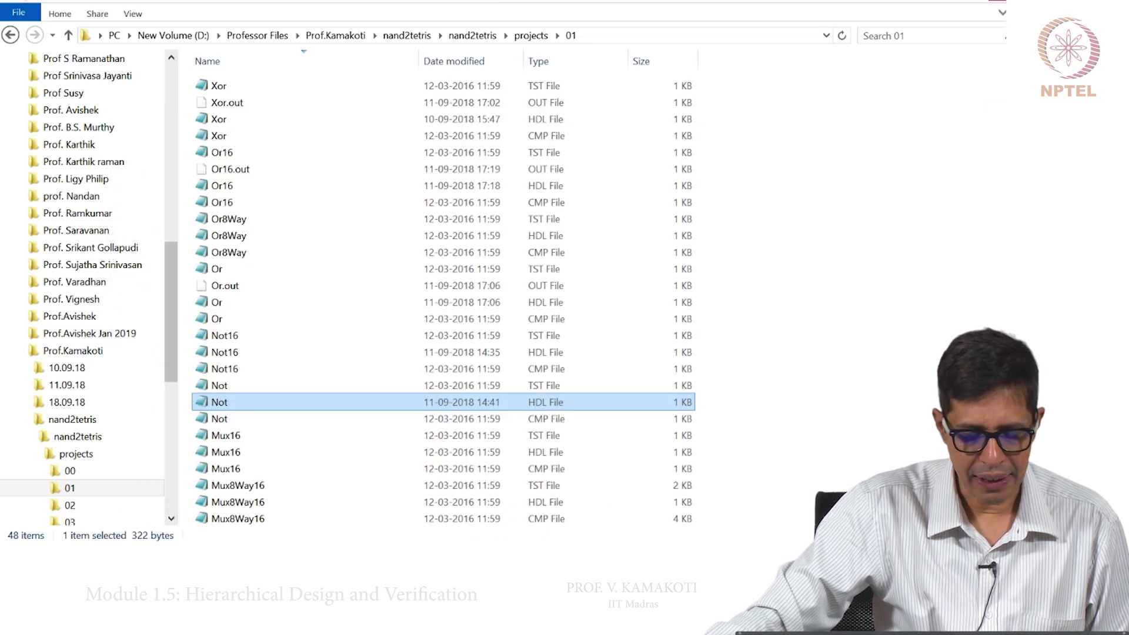
- Return to the Module 1.5 Journal notes, then bring the Not.hdl Notepad window forward
key(Return)
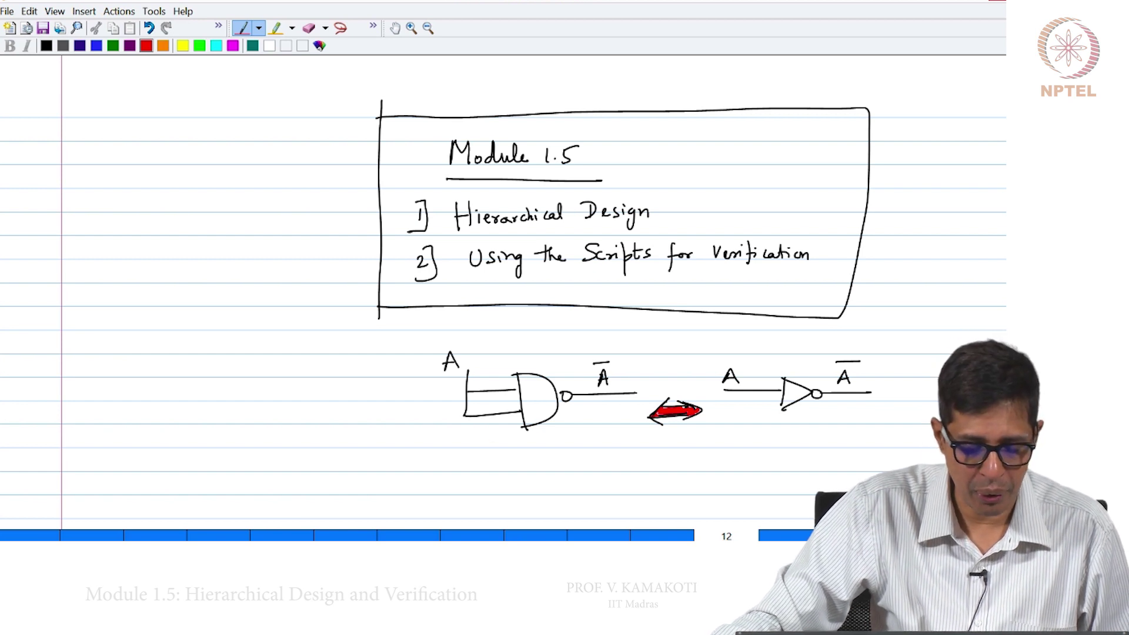
click(251, 500)
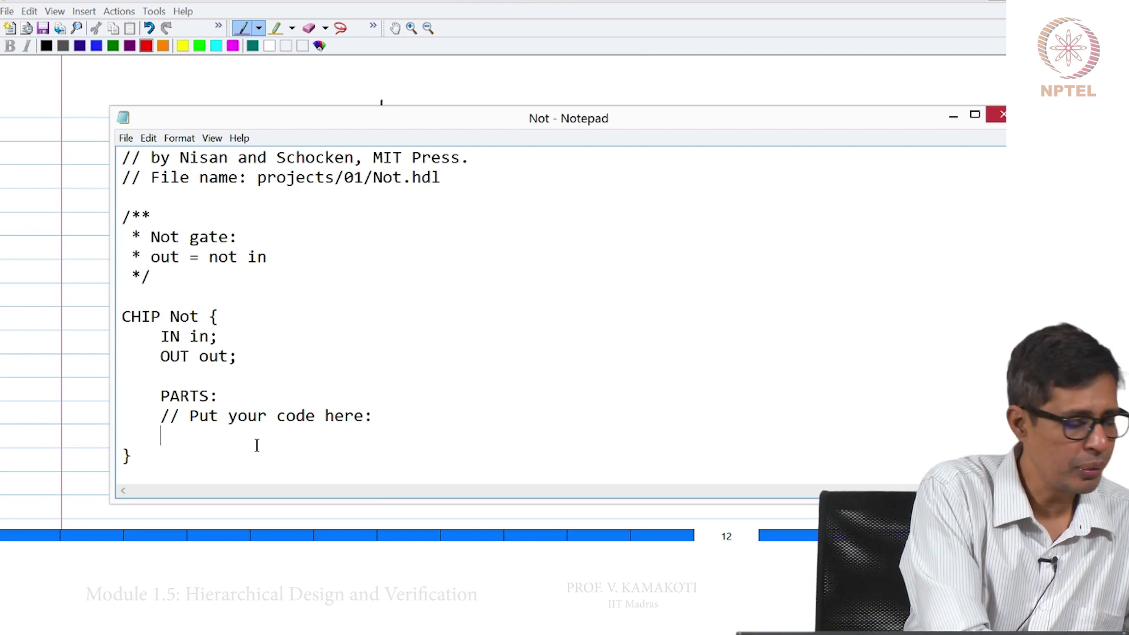
- Write Nand (a=in,b=in,out=out); under PARTS, save Not.hdl and minimize Notepad
text(Nand)
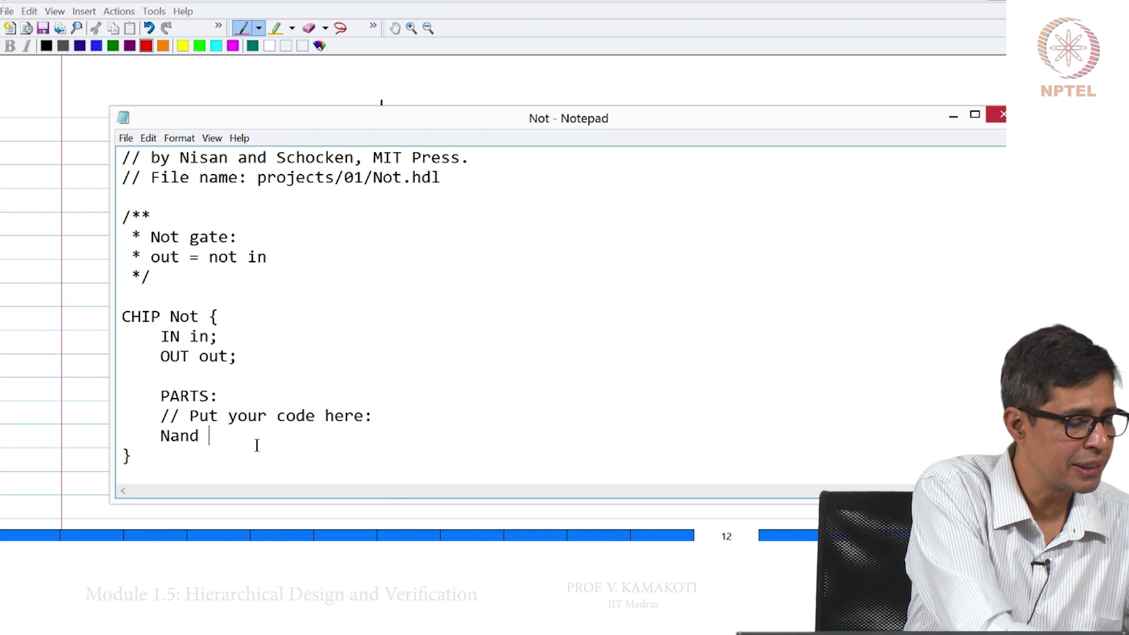
text( ()
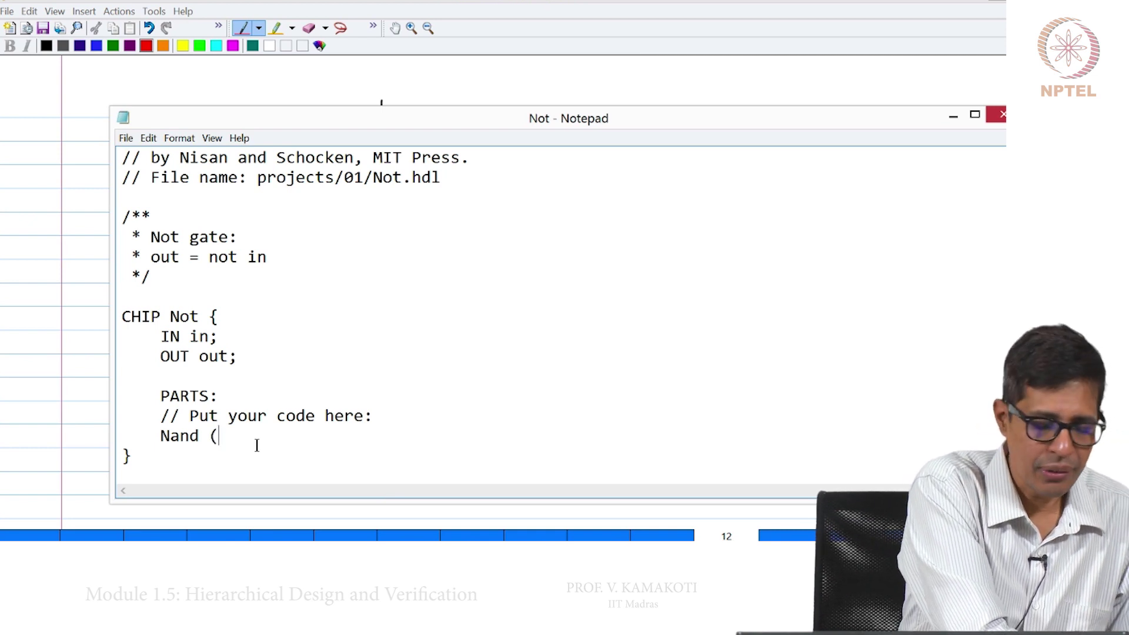
text(a)
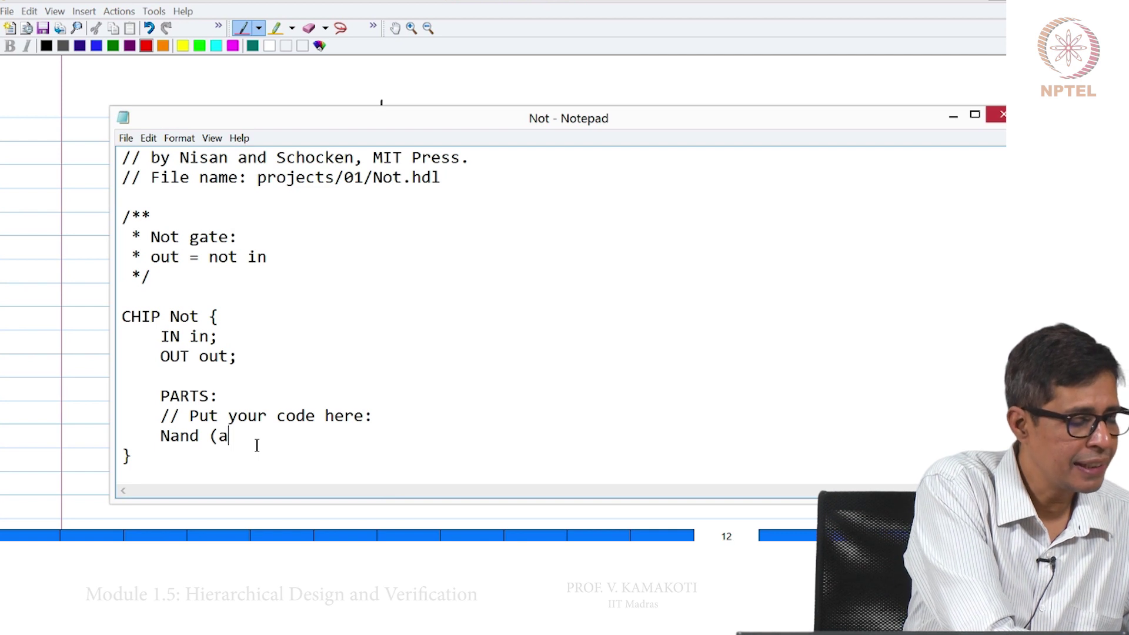
text(=in,)
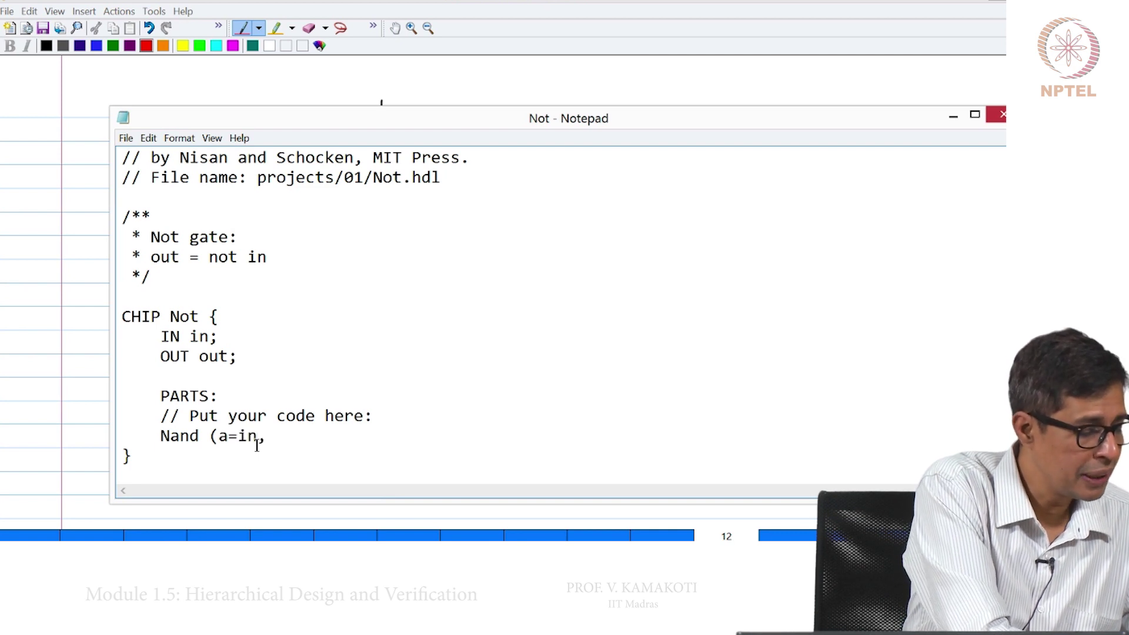
text(b=in,o)
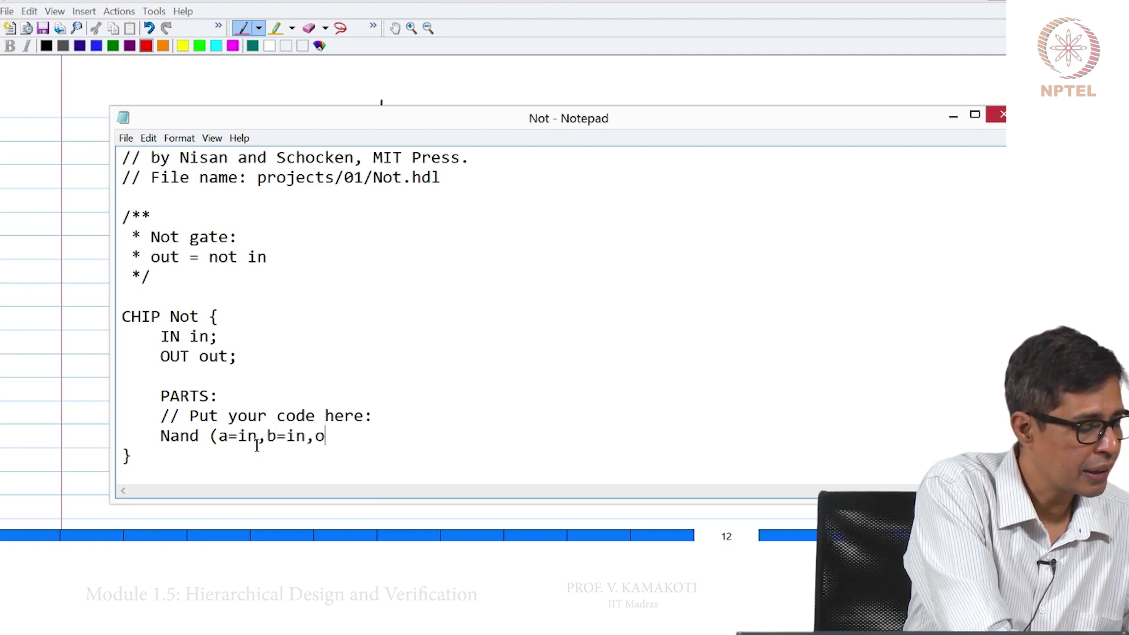
text(ut=)
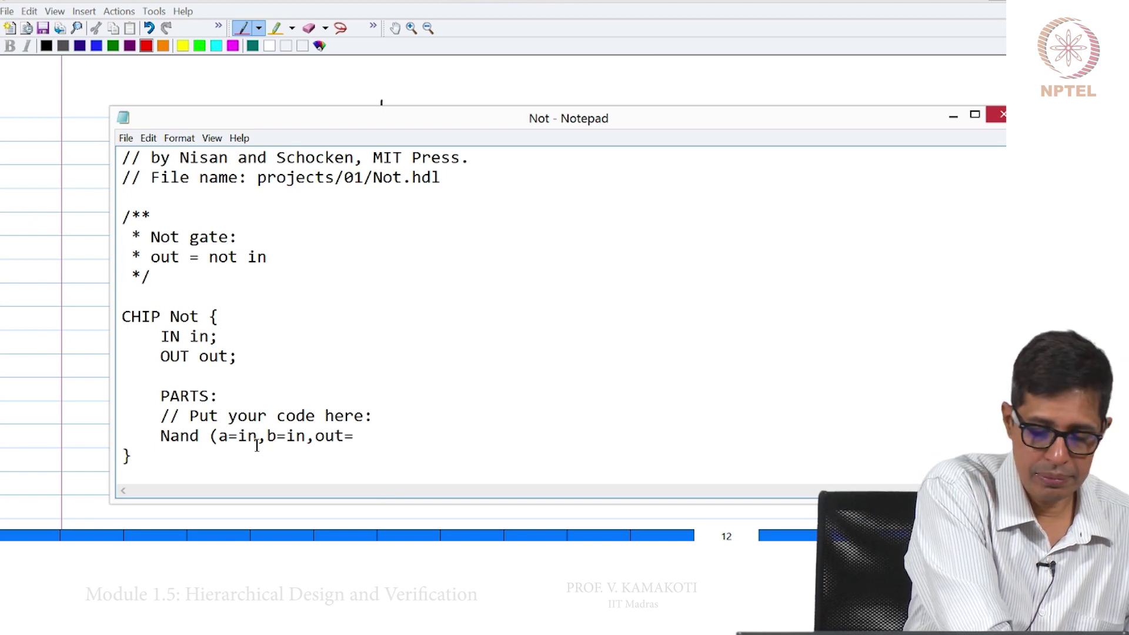
text(out);)
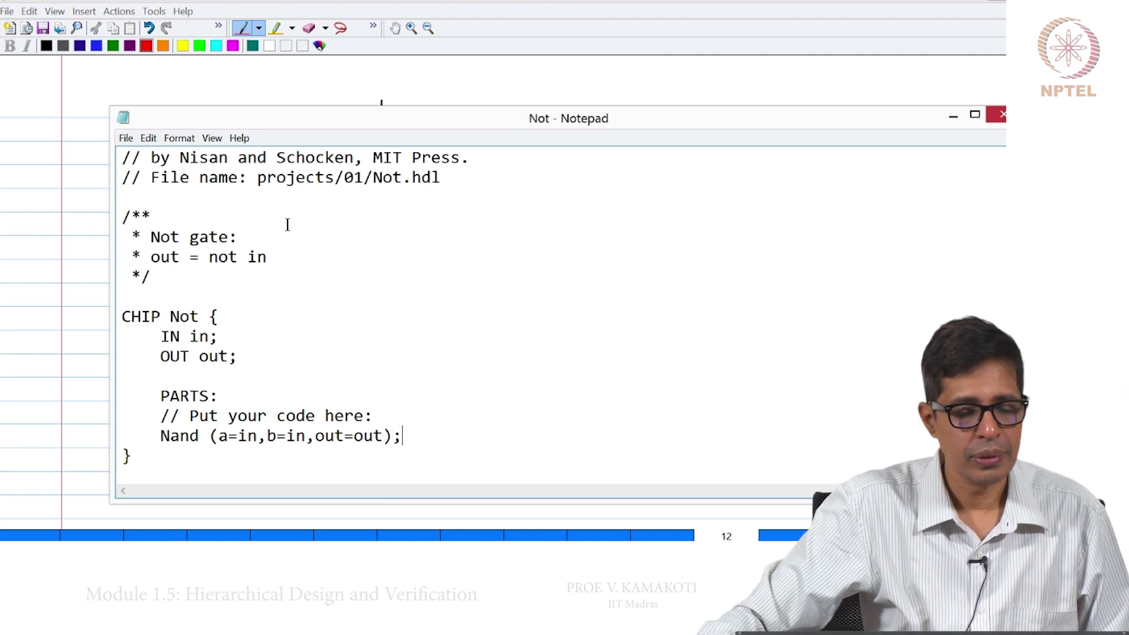
click(126, 137)
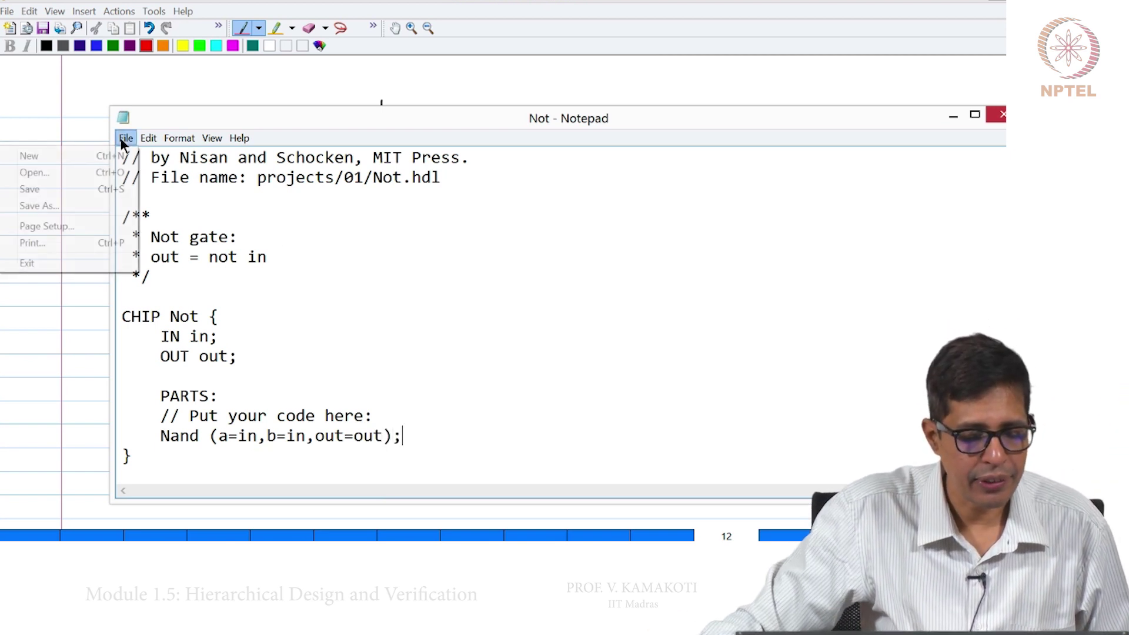
click(65, 189)
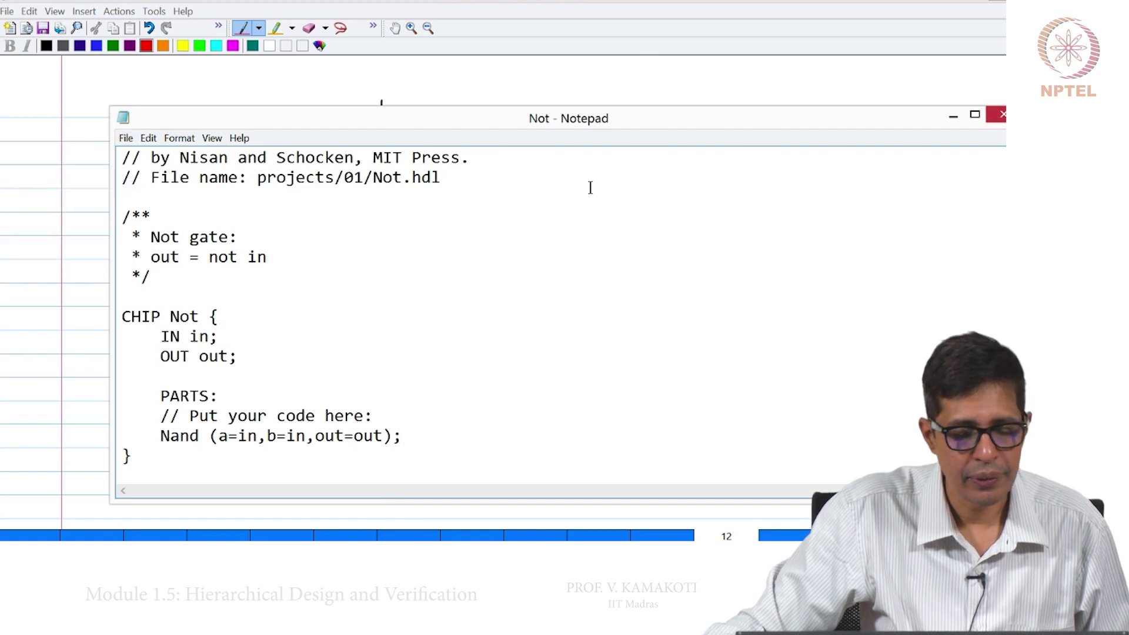
click(961, 117)
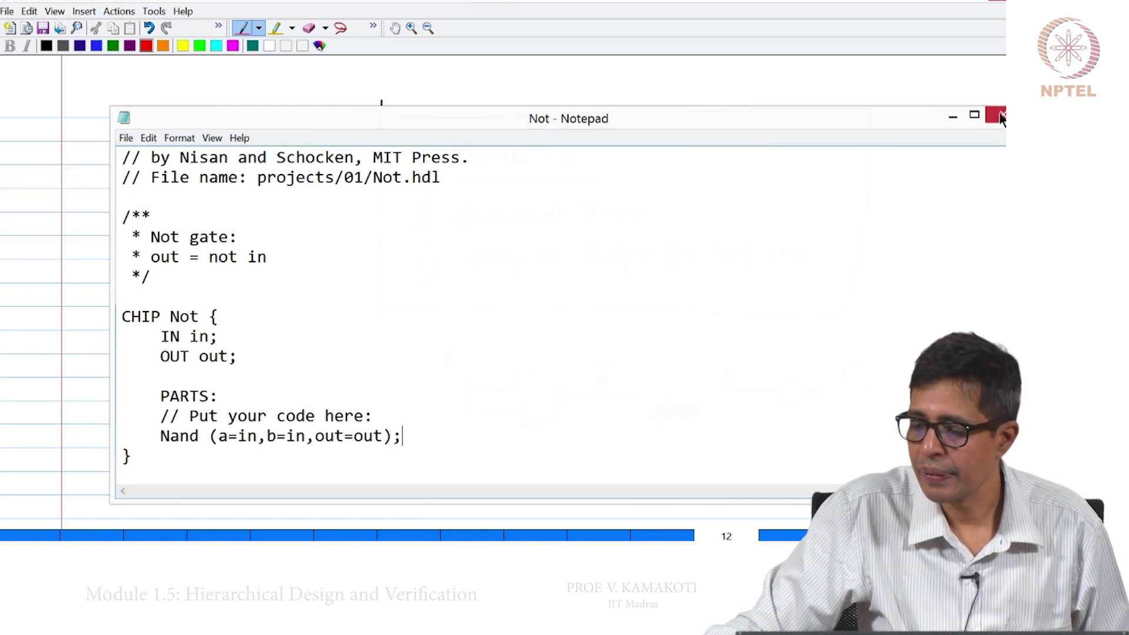
- Go to the nand2tetris tools folder in Explorer and launch HardwareSimulator
click(961, 3)
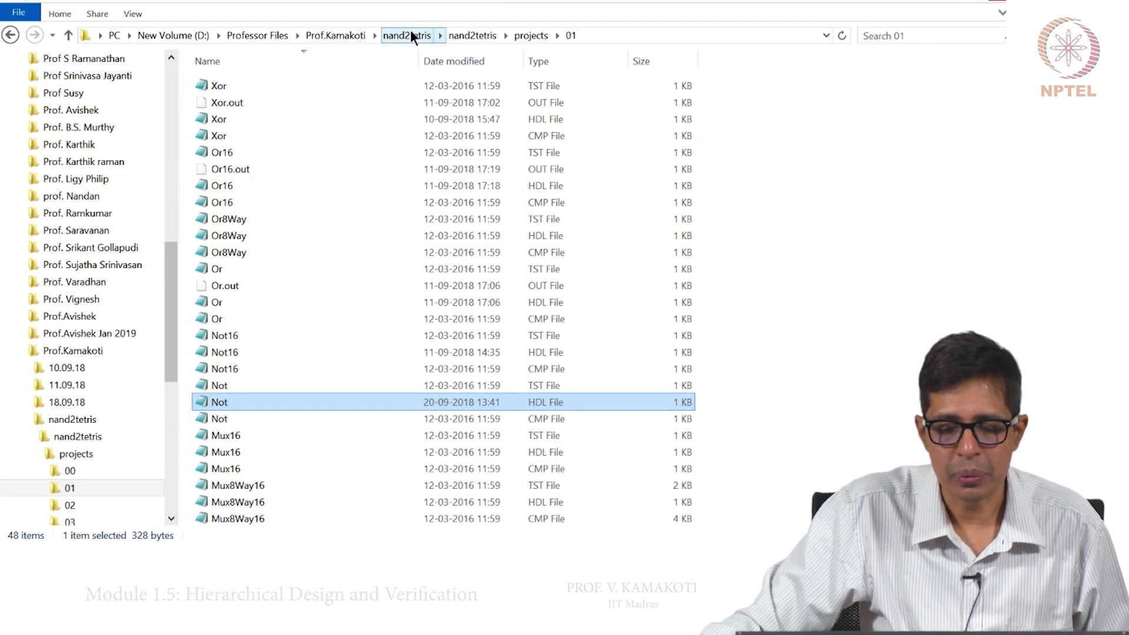
click(472, 35)
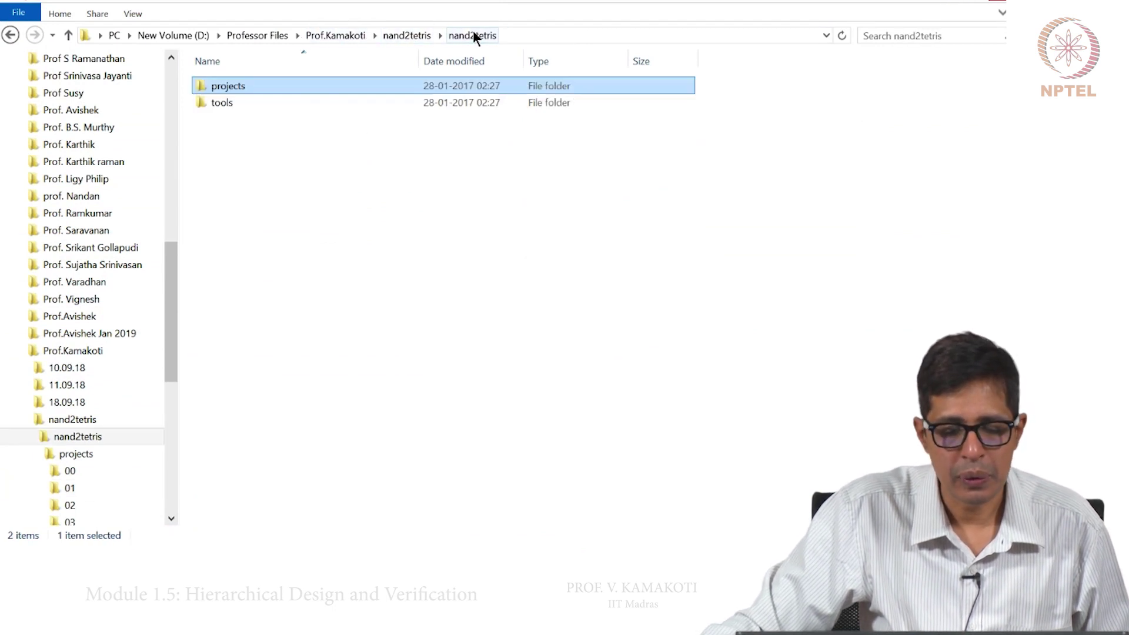
double_click(249, 100)
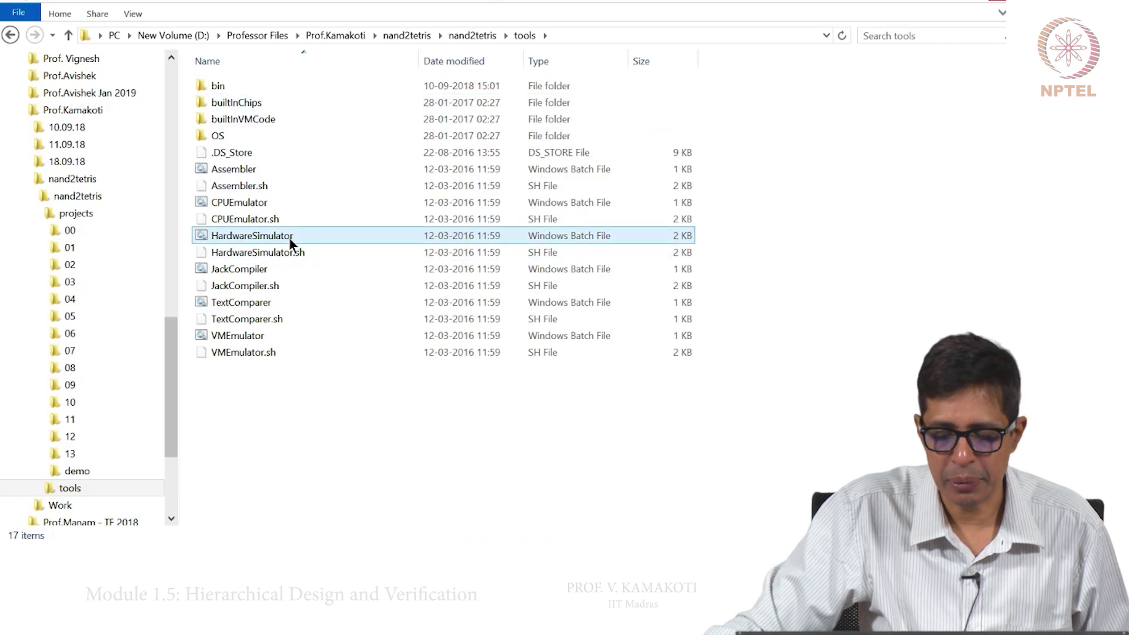
double_click(288, 235)
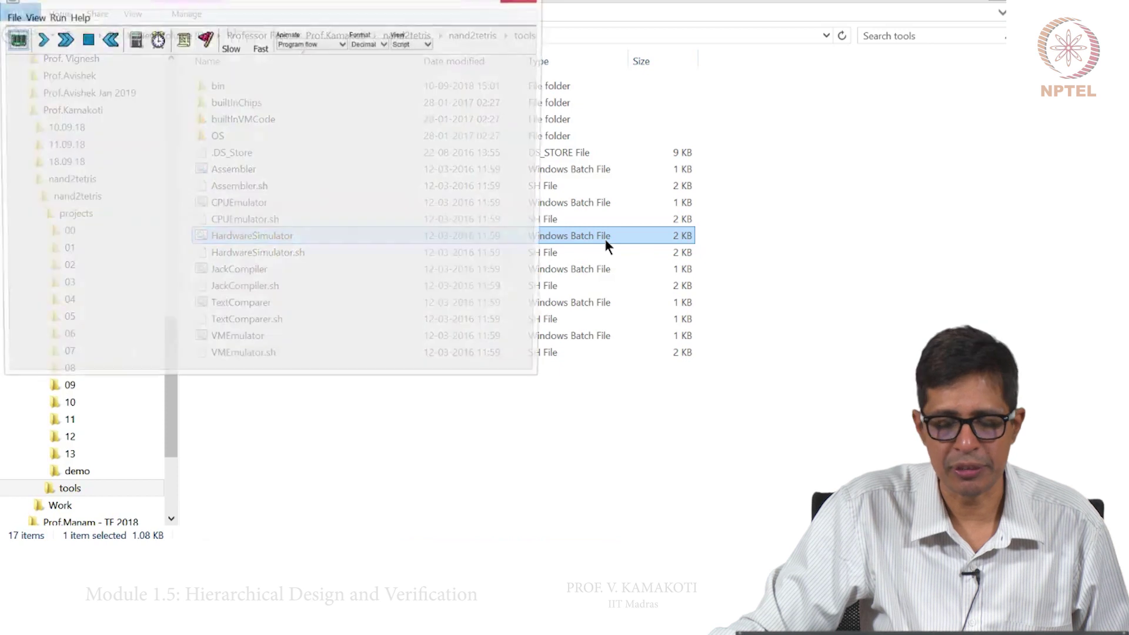
- Load Not.hdl from folder 01 and scroll its HDL to the Nand part
click(15, 39)
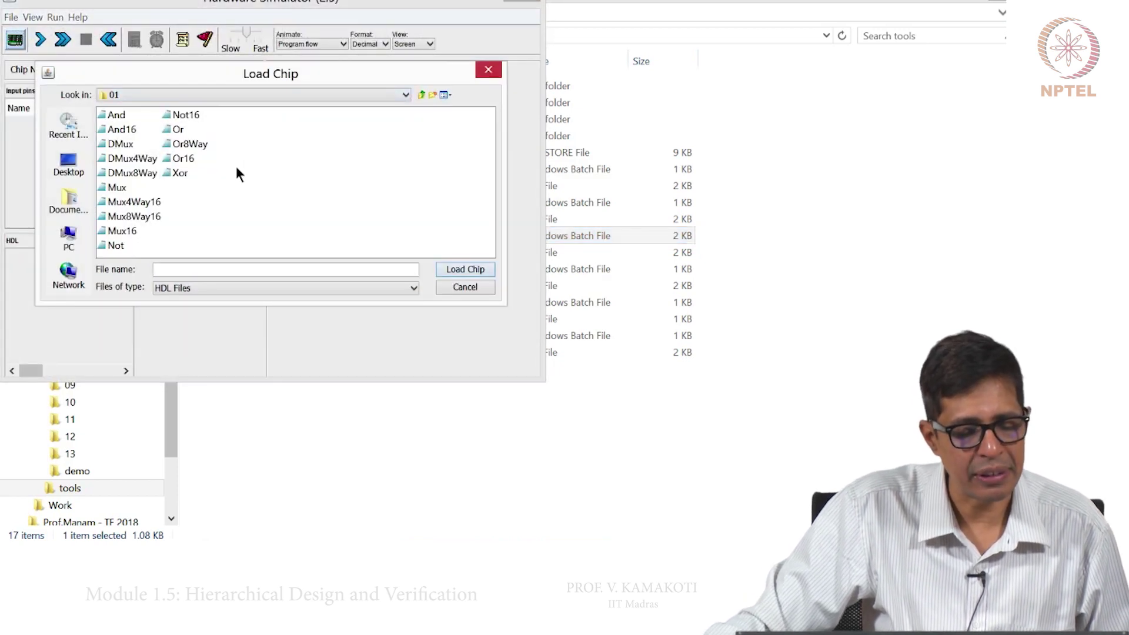
click(114, 245)
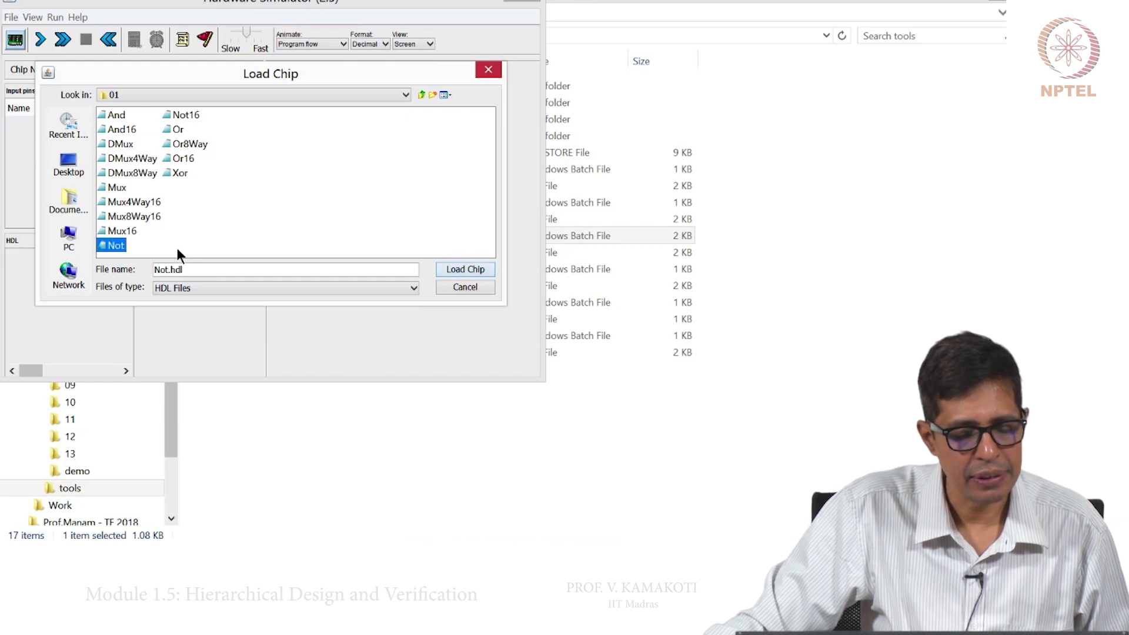
click(447, 268)
drag(126, 318, 129, 351)
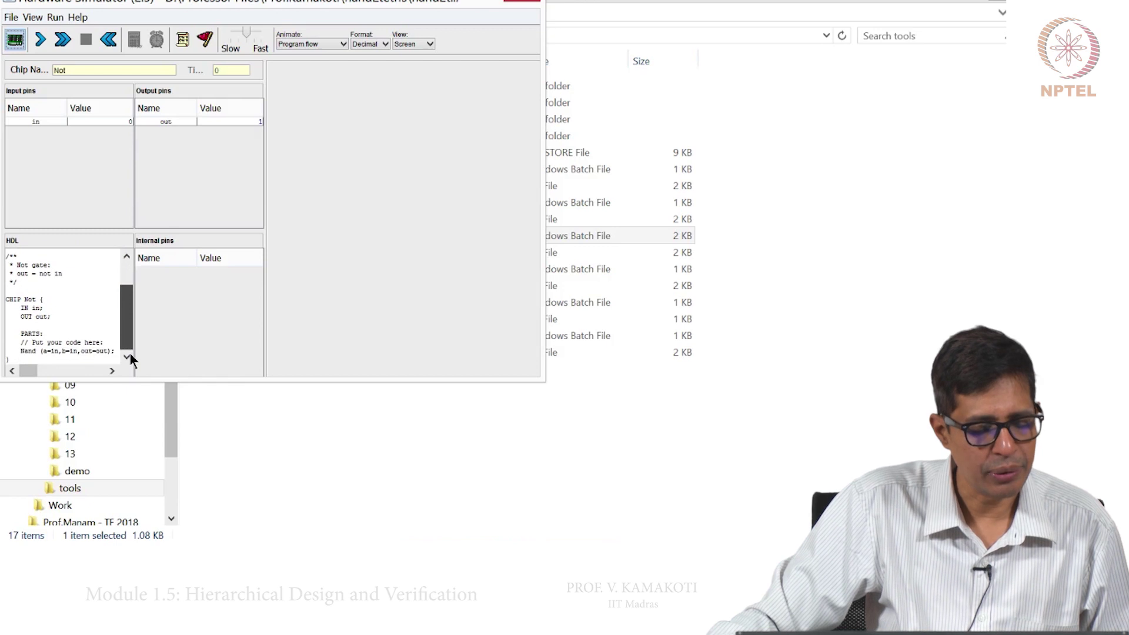
- Show the Nand part's pins, set in to 1 and evaluate, giving out 0
click(27, 349)
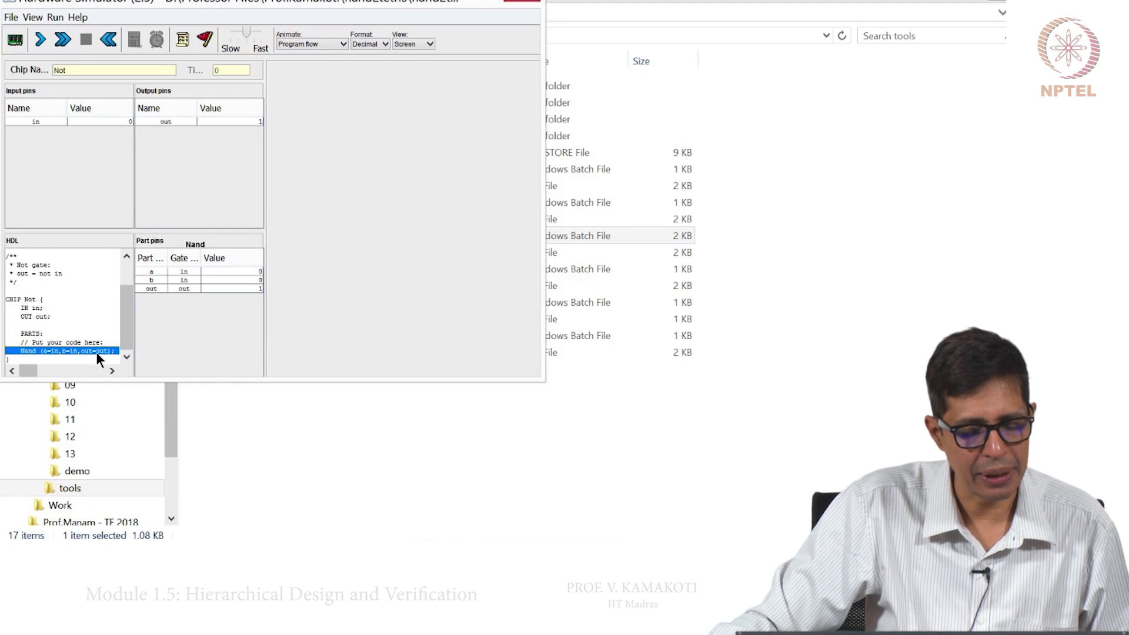
click(131, 121)
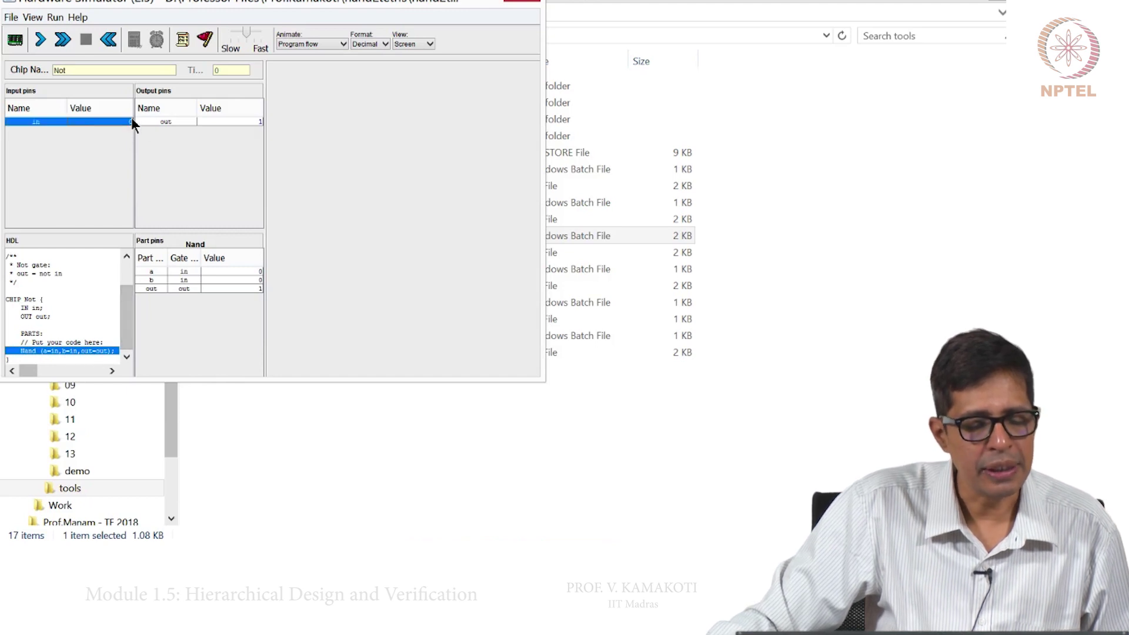
click(131, 120)
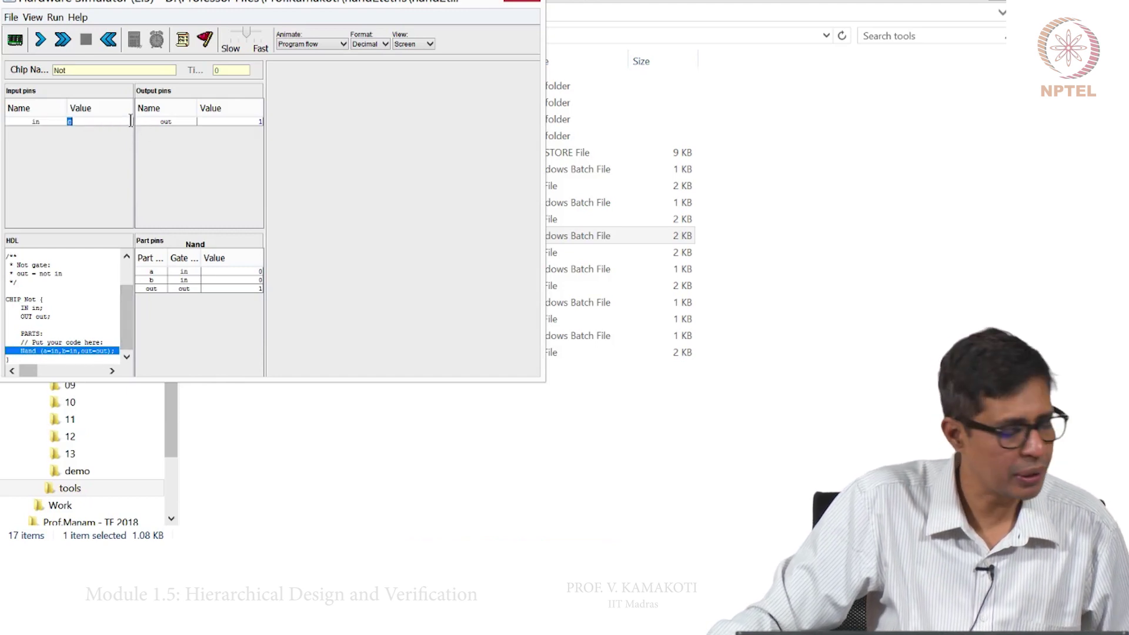
text(1)
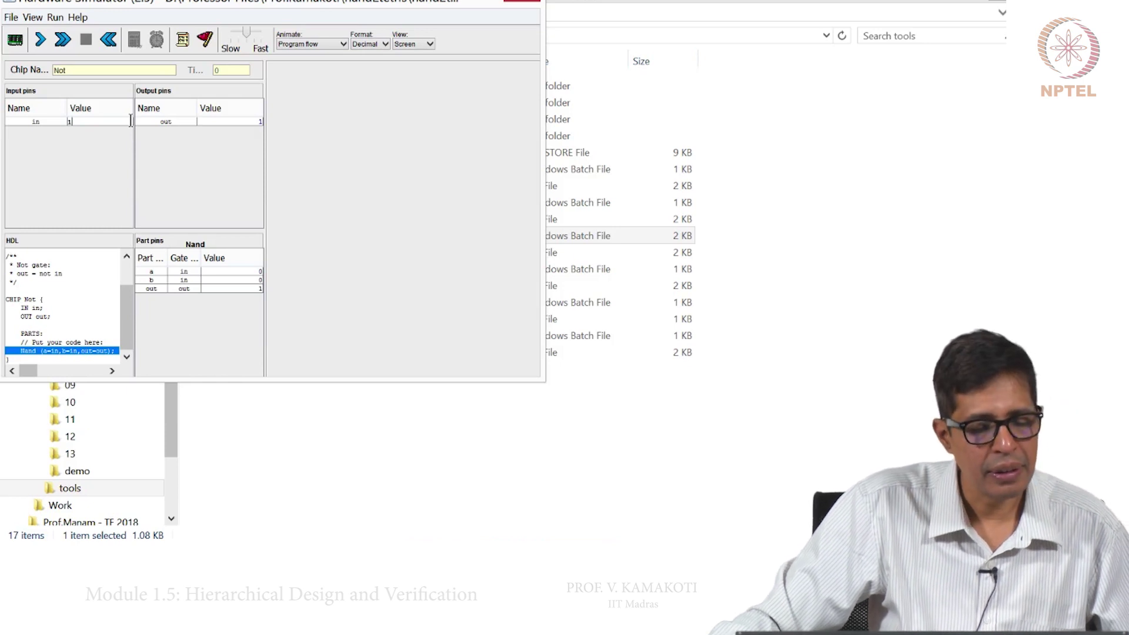
key(Return)
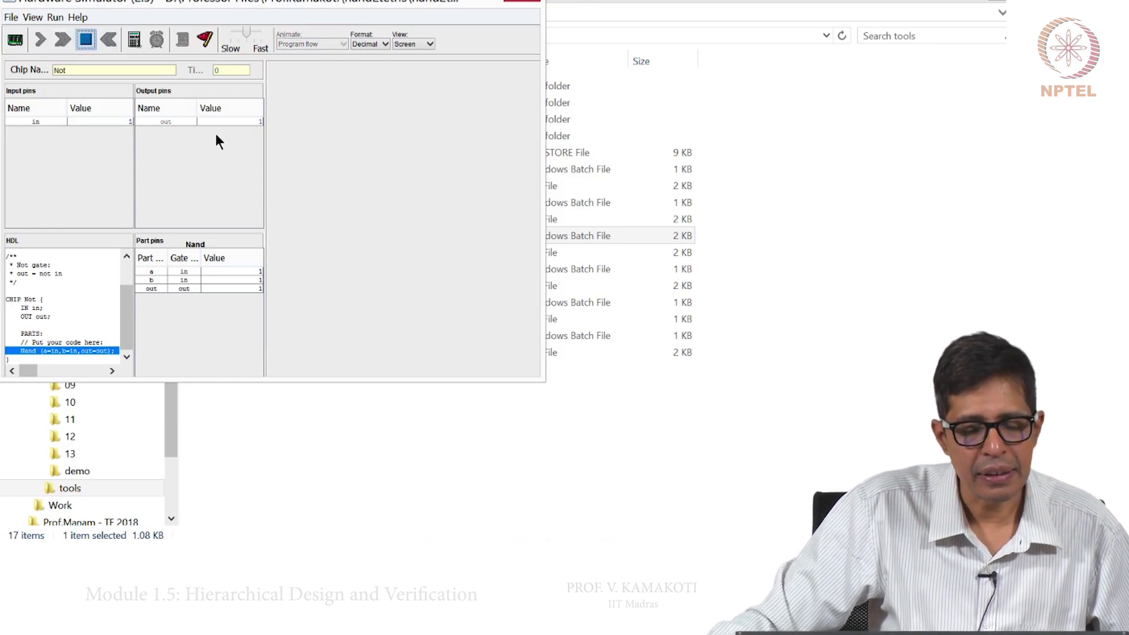
key(F11)
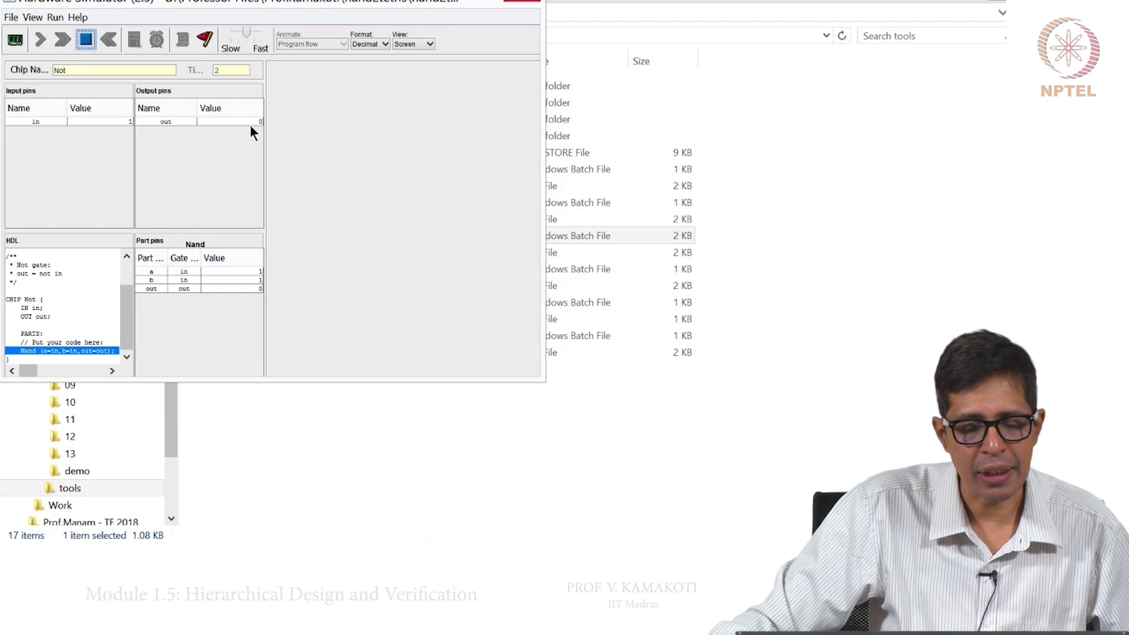
click(257, 121)
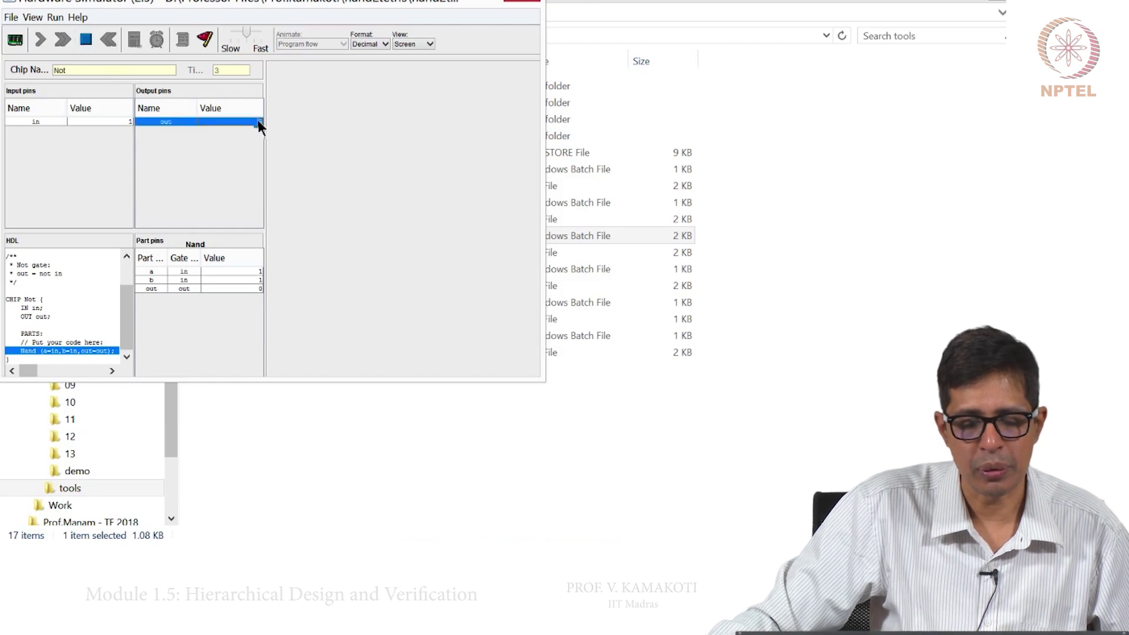
- Change in to 0 and run again, confirming out becomes 1
click(131, 120)
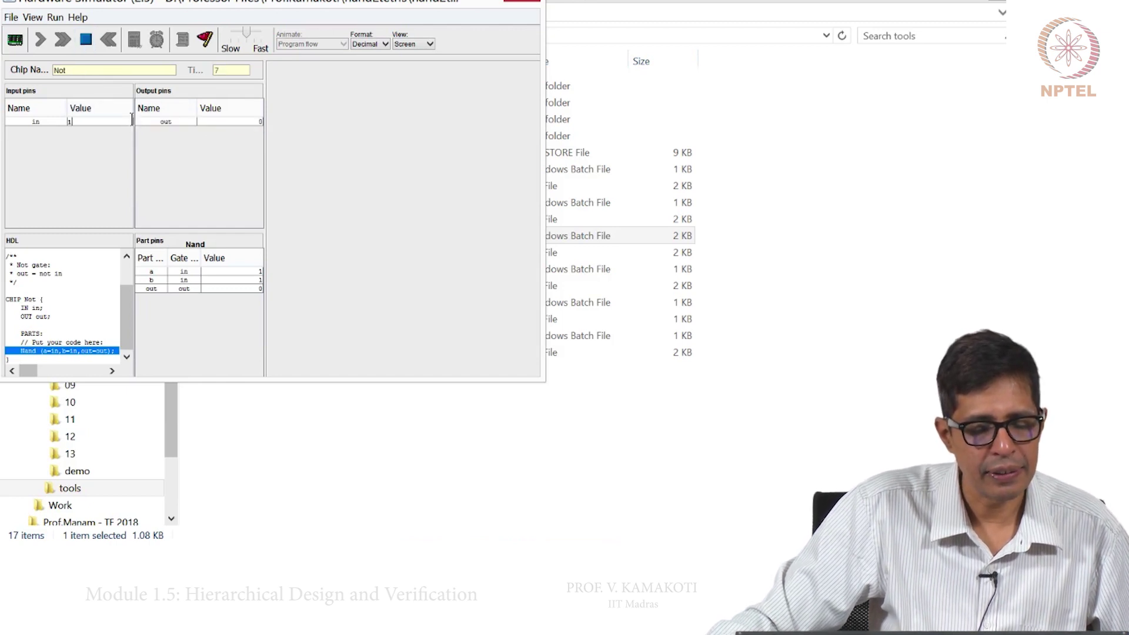
key(BackSpace)
text(0)
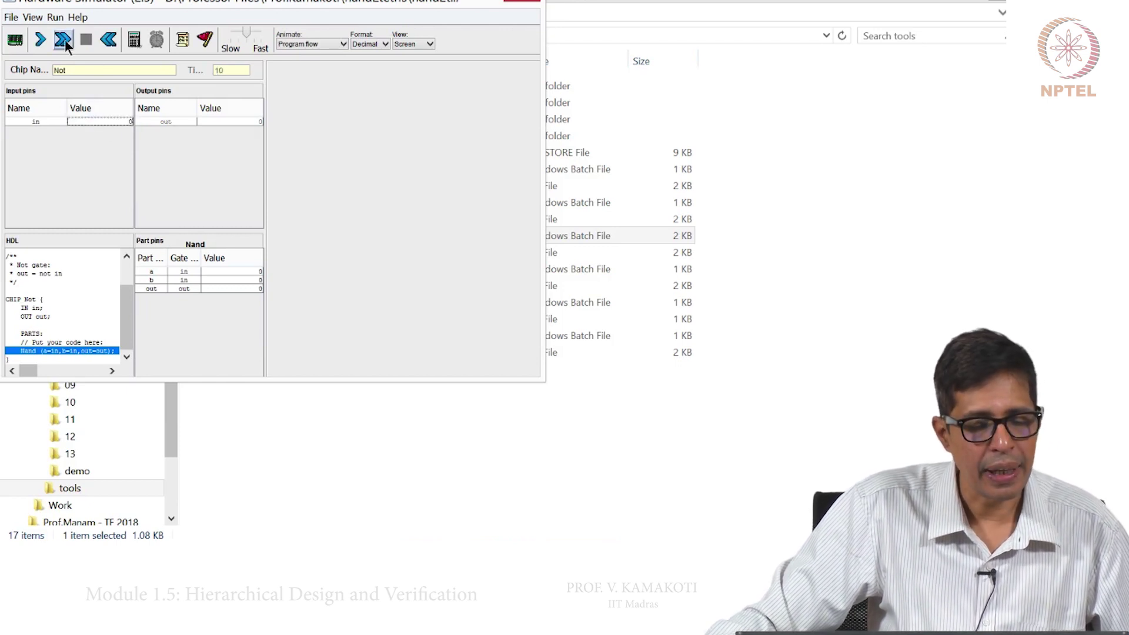
click(65, 40)
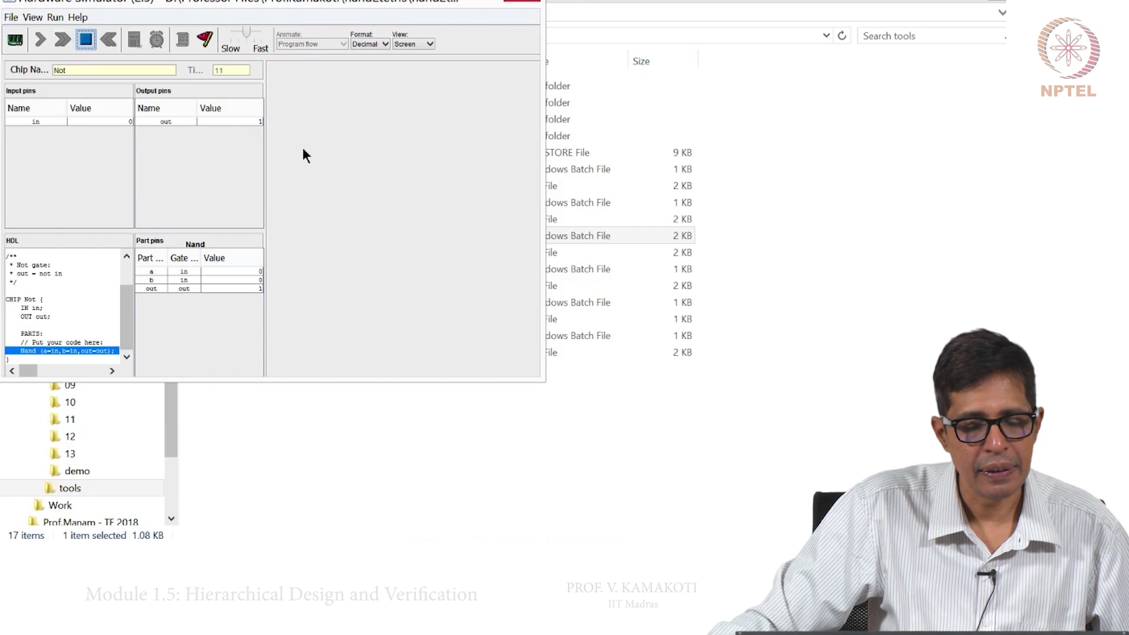
click(254, 122)
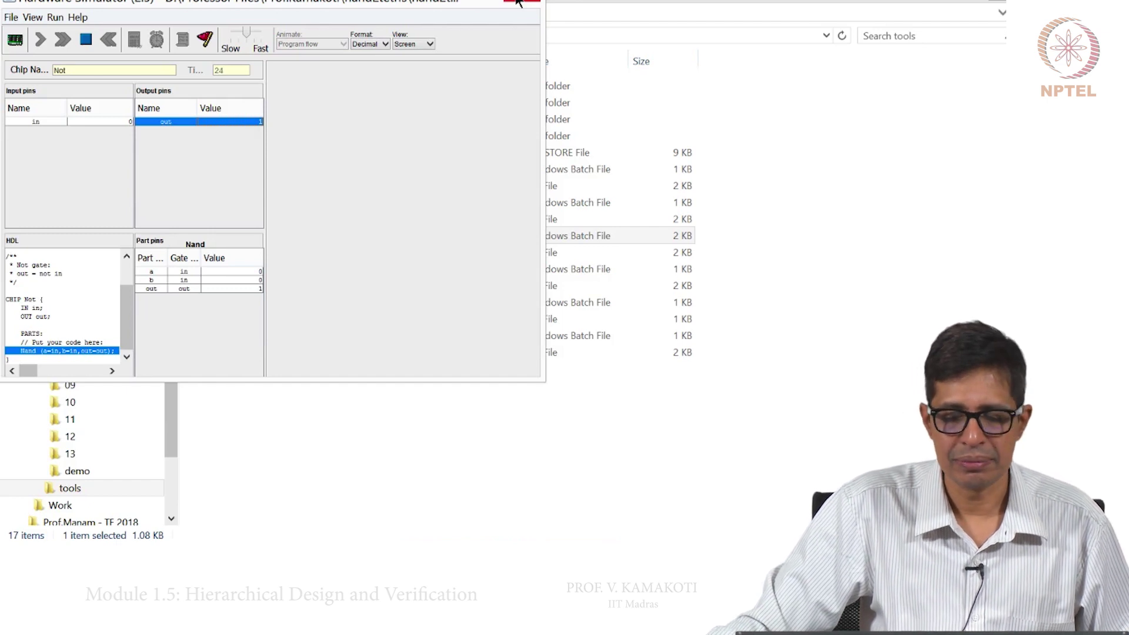
- Close the simulator, open nand2tetris\projects\01 in Explorer, then return to the Journal notes
click(517, 3)
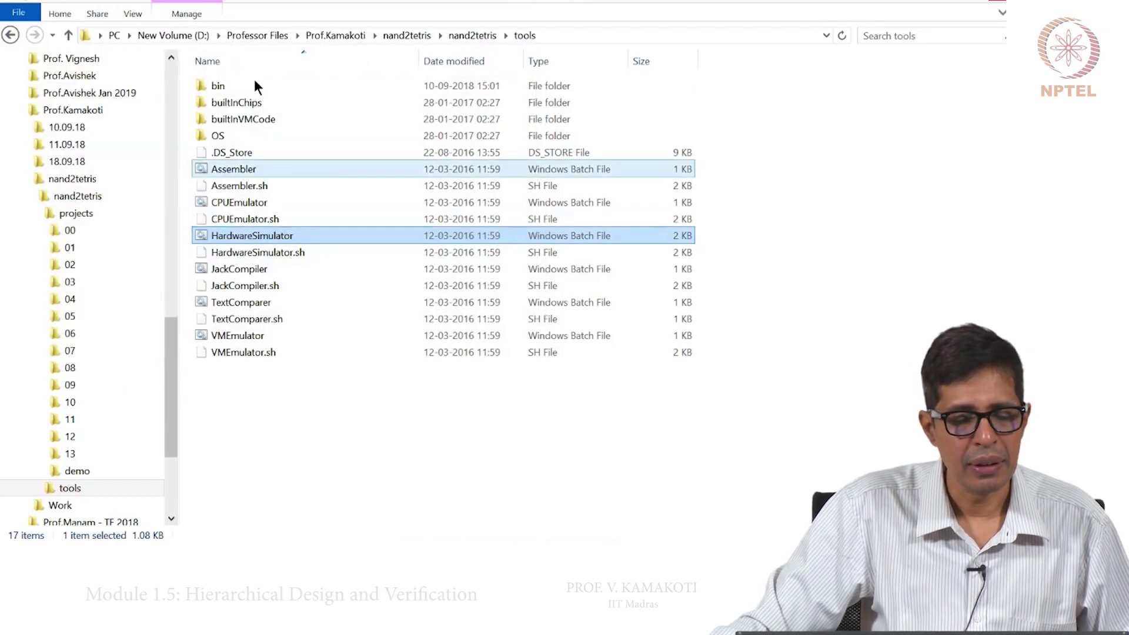
click(403, 37)
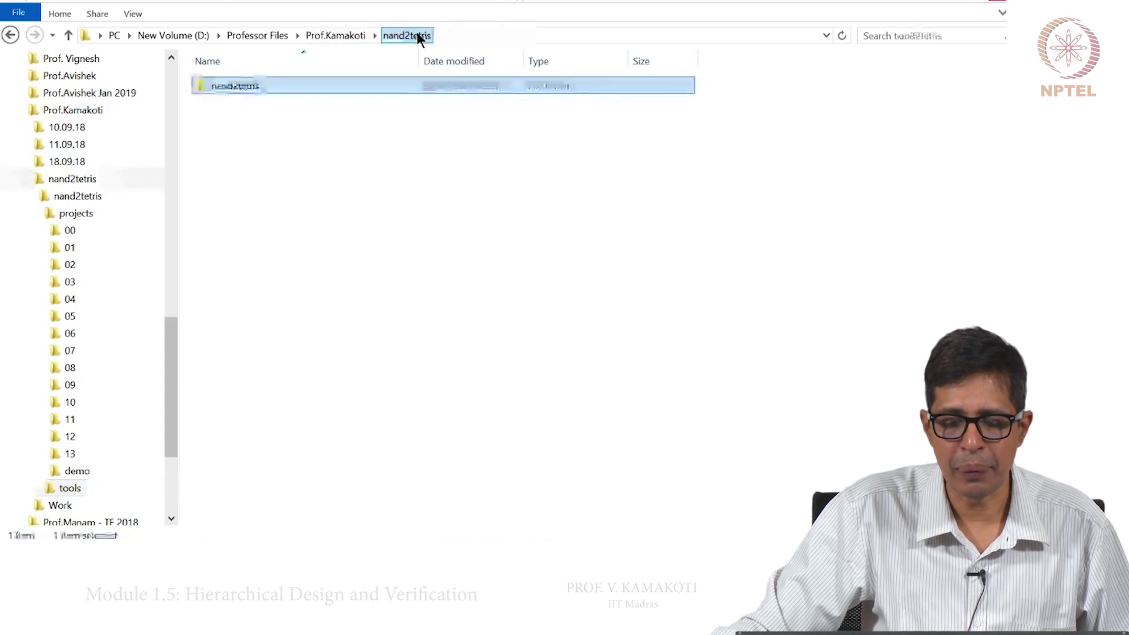
double_click(267, 86)
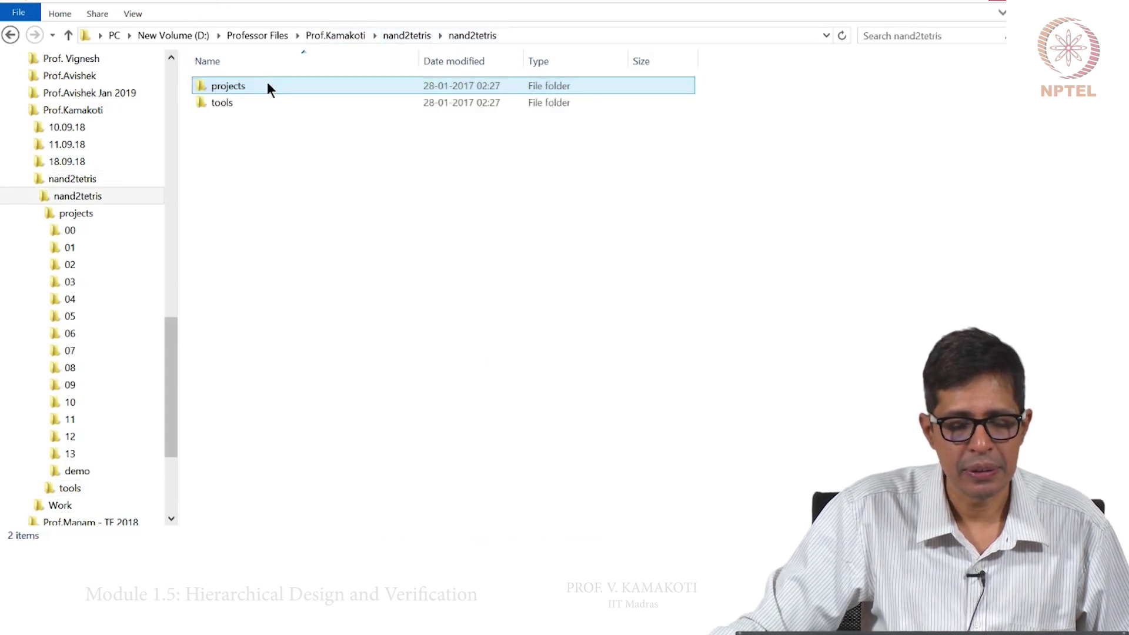
double_click(239, 88)
double_click(219, 103)
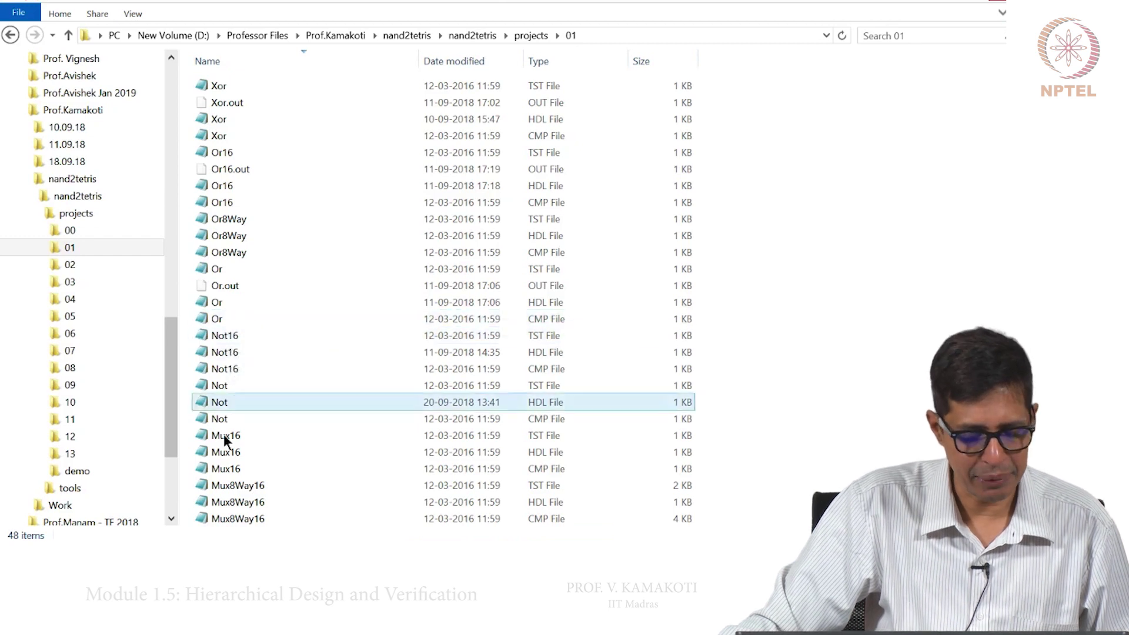
key(alt+Tab)
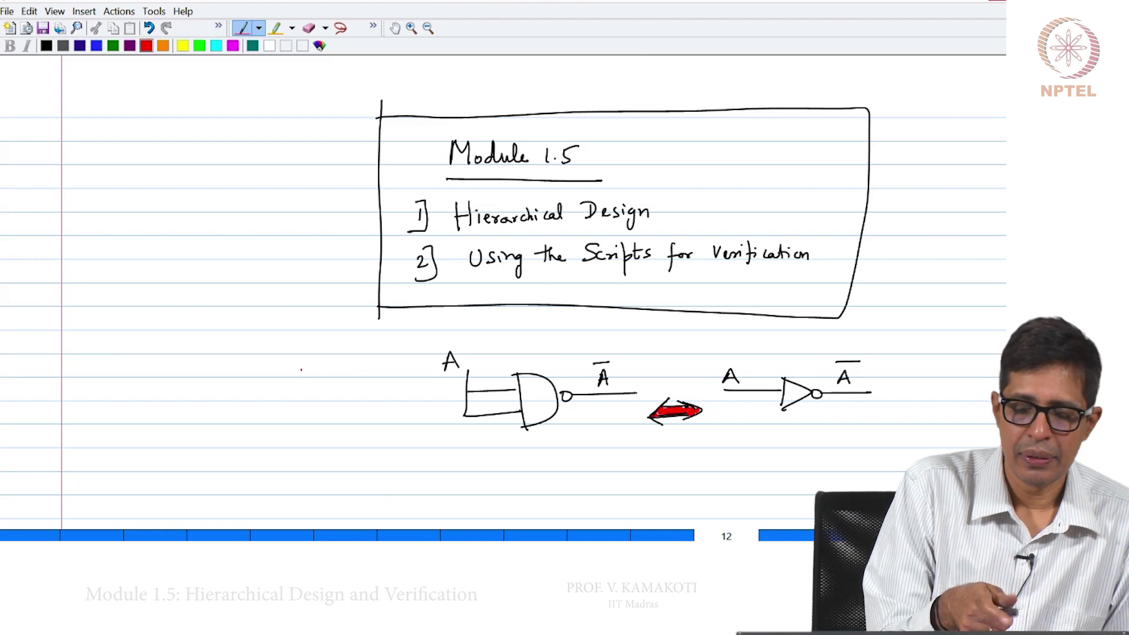
- Sketch three red input lines labelled a[0], a[1] and a[2]
drag(133, 231, 187, 205)
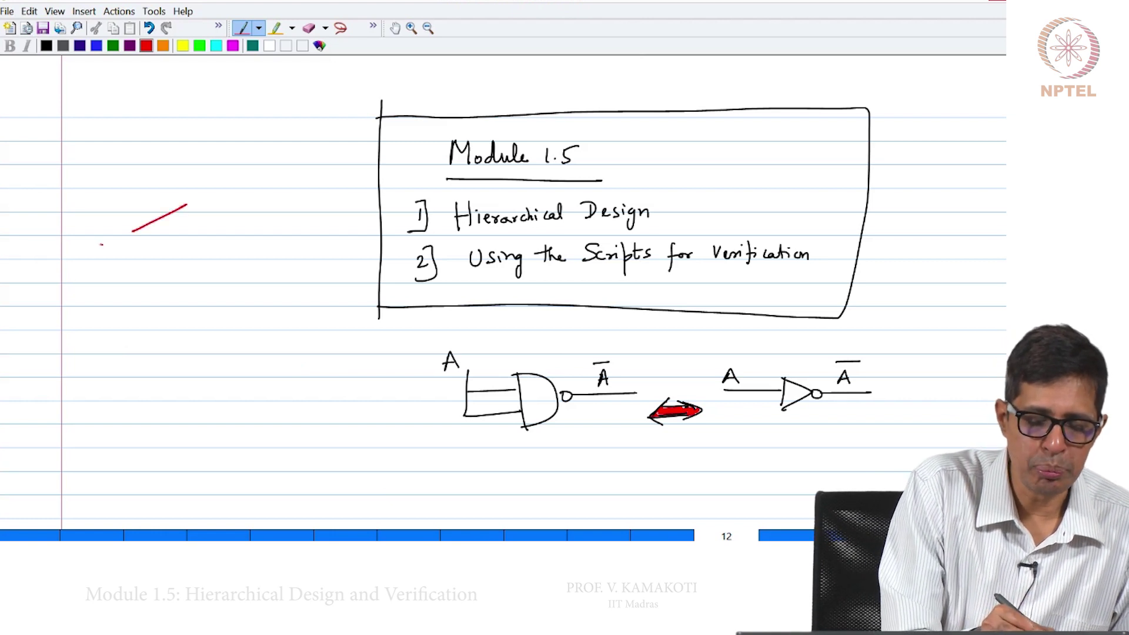
mouse_move(103, 243)
mouse_down()
mouse_move(97, 256)
mouse_move(106, 231)
mouse_move(123, 288)
mouse_move(130, 277)
mouse_up()
click(116, 248)
drag(134, 259, 135, 283)
drag(128, 310, 131, 320)
drag(143, 297, 141, 320)
drag(145, 259, 190, 228)
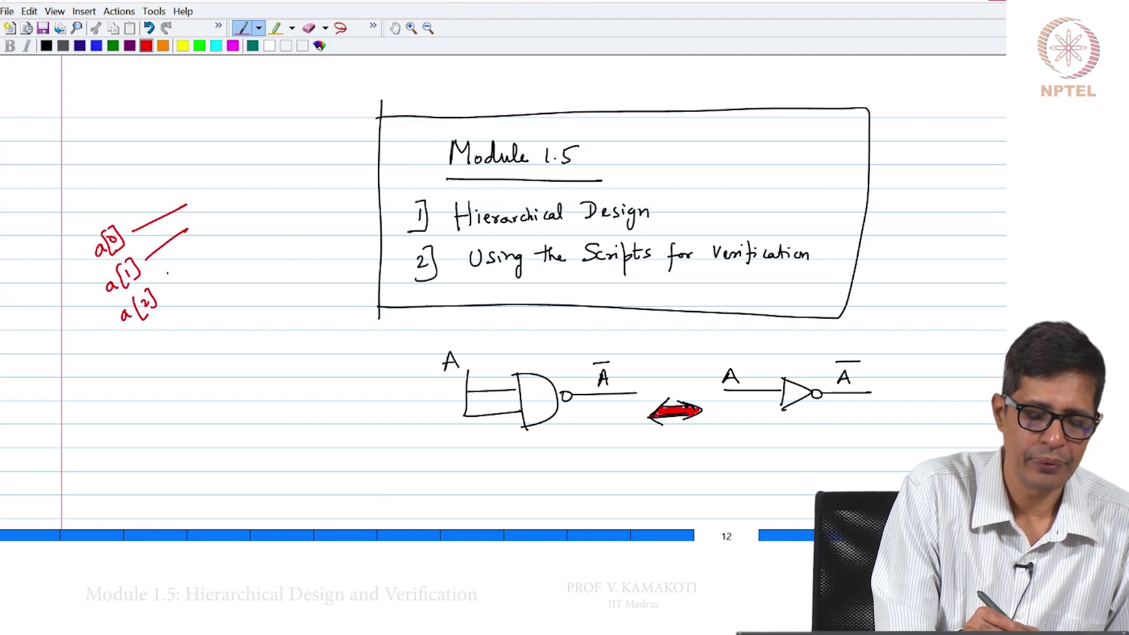
- Draw three red inverters with bubbles, outputs labelled b[0], b[1] and b[2]
mouse_move(164, 283)
mouse_down()
mouse_move(205, 251)
mouse_move(197, 215)
mouse_move(192, 237)
mouse_move(210, 210)
mouse_up()
drag(213, 209, 262, 177)
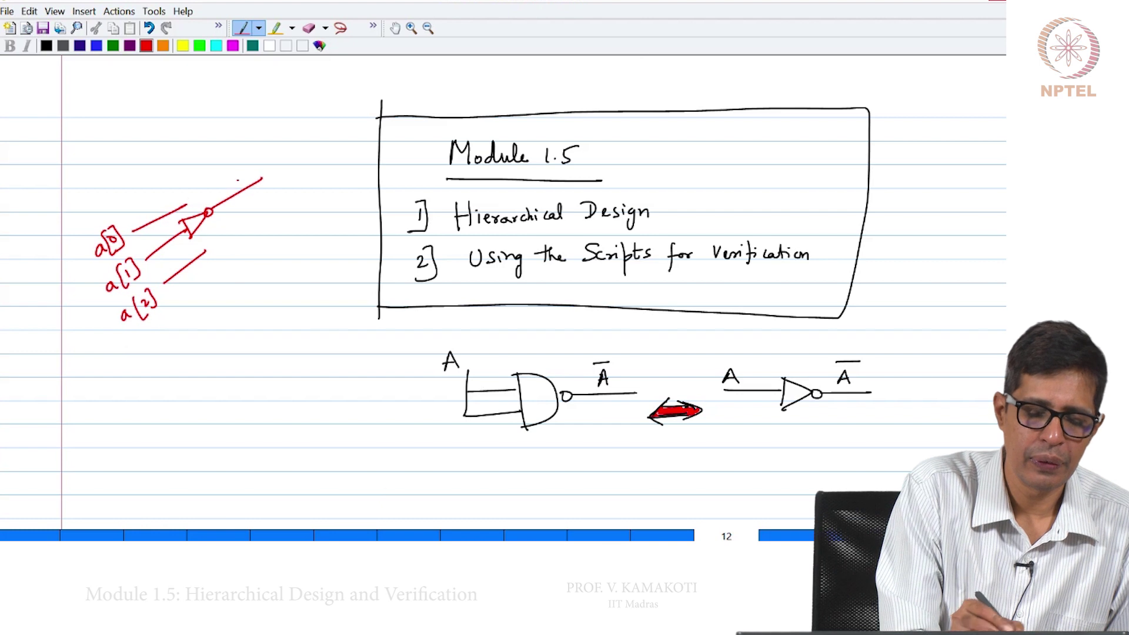
drag(178, 194, 203, 189)
mouse_move(203, 190)
mouse_down()
mouse_move(187, 208)
mouse_move(205, 187)
mouse_up()
drag(206, 187, 251, 158)
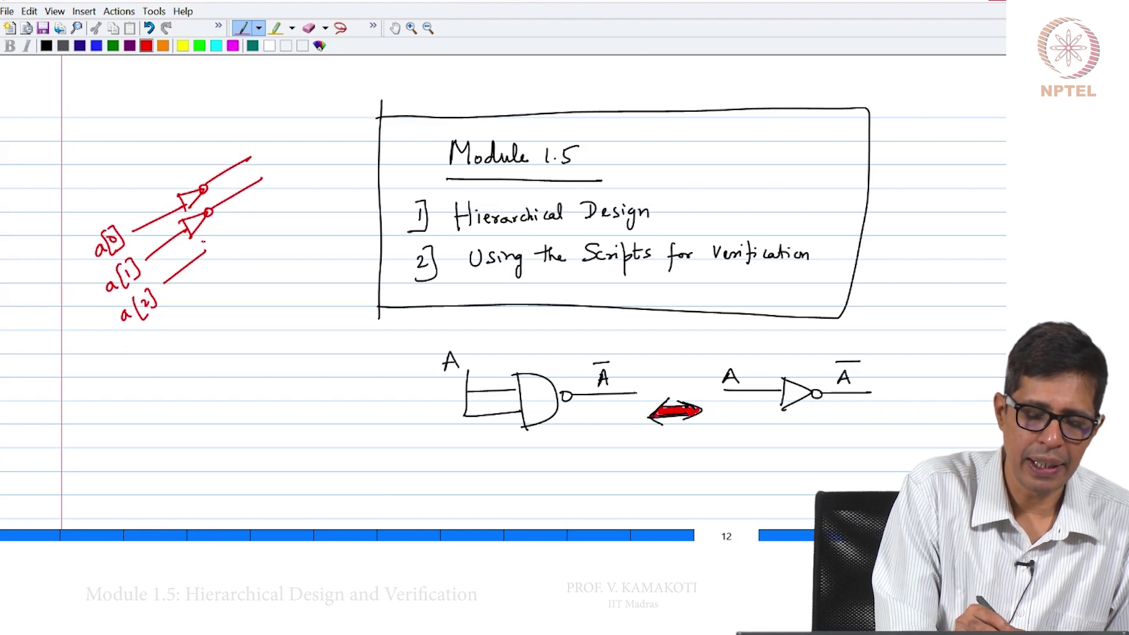
drag(200, 254, 281, 197)
mouse_move(201, 158)
mouse_down()
mouse_move(209, 166)
mouse_move(226, 144)
mouse_up()
drag(232, 138, 235, 146)
drag(223, 189, 229, 186)
mouse_move(238, 175)
mouse_down()
mouse_move(262, 207)
mouse_move(275, 203)
mouse_up()
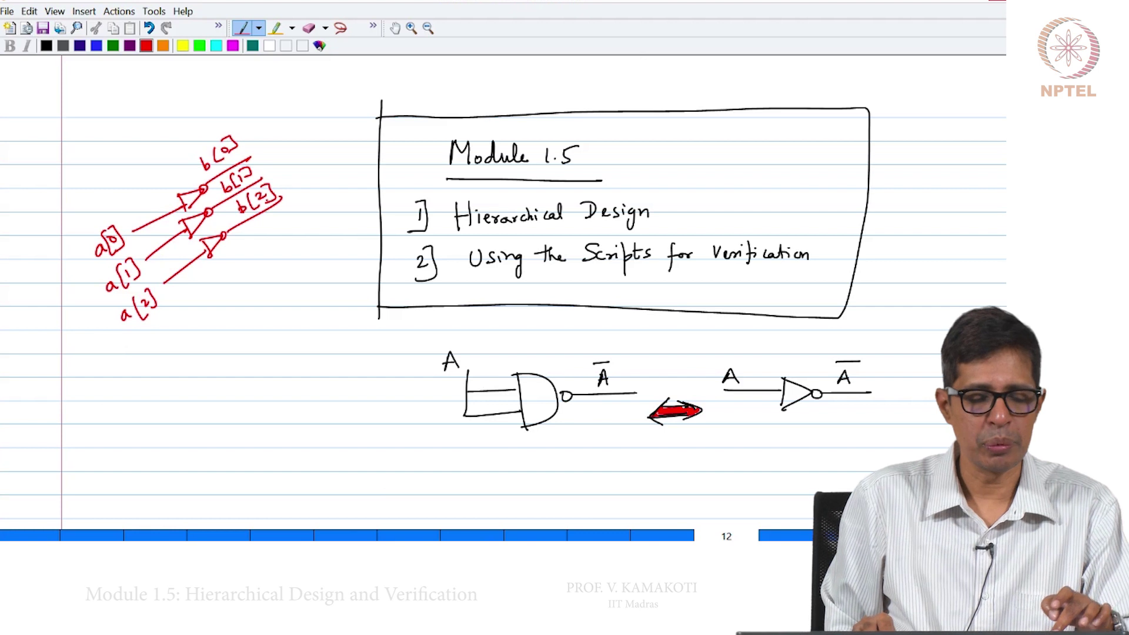